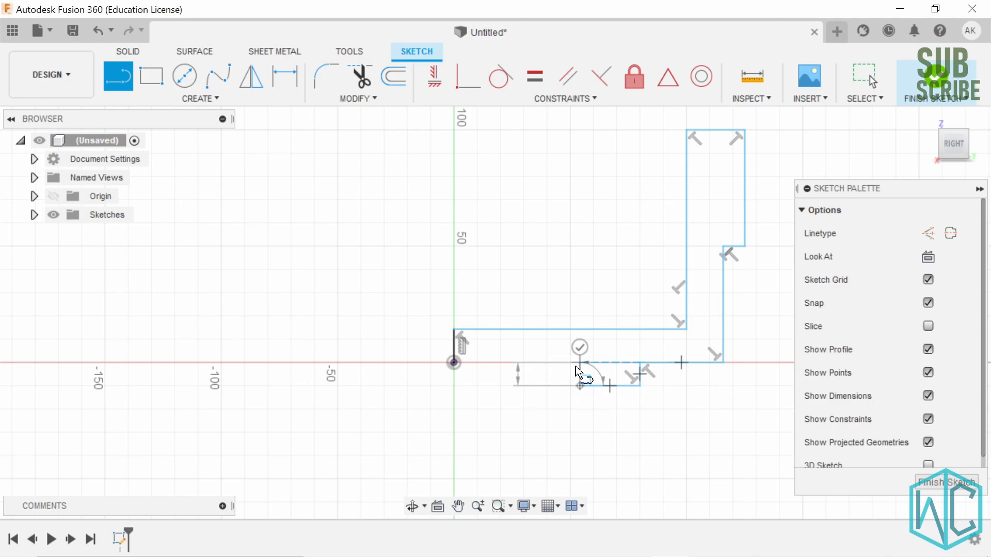
Close the profile outline at the origin and set the upright wall's top edge width to 4 mm
{"action": "left_click", "coordinate": [454, 362]}
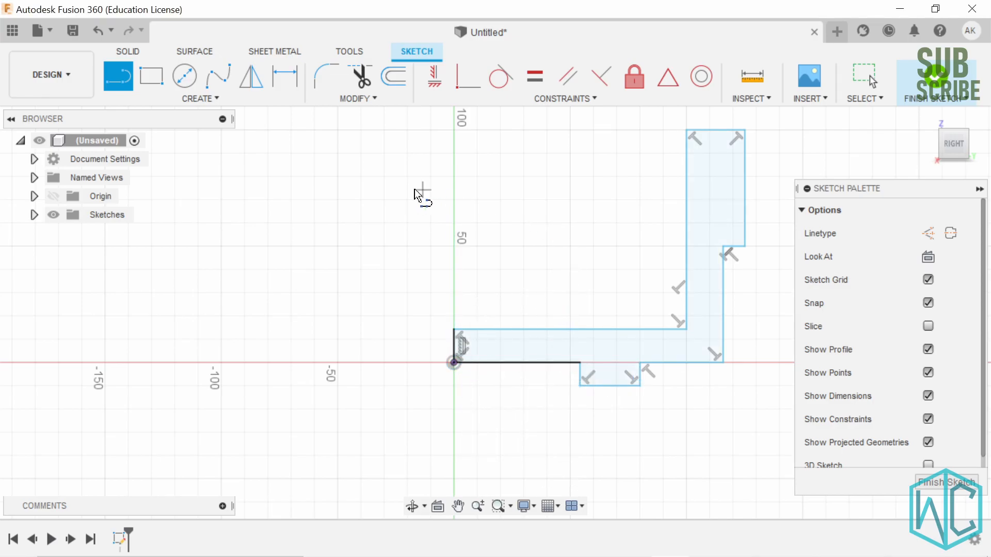
{"action": "scroll", "coordinate": [763, 178], "scroll_direction": "down", "scroll_amount": 2}
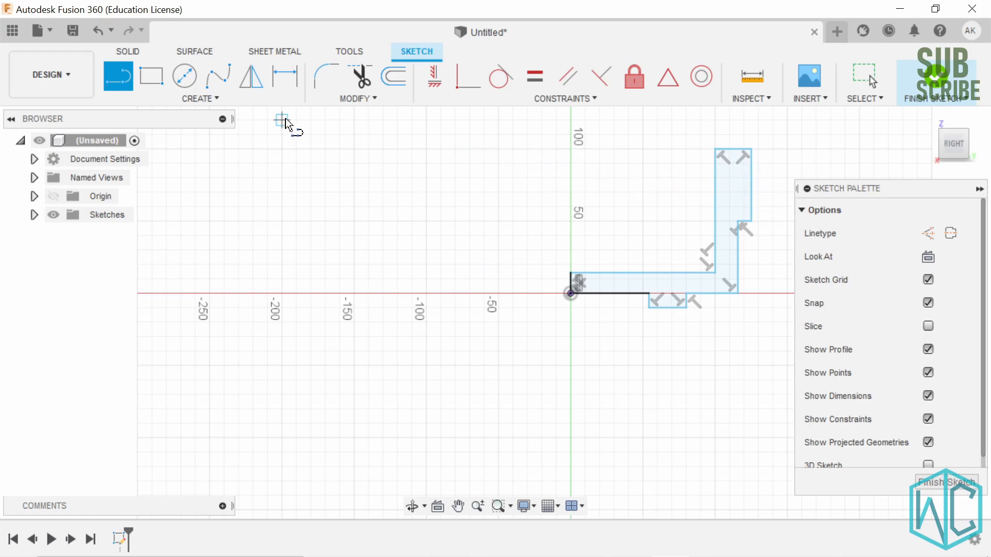
{"action": "left_click", "coordinate": [276, 82]}
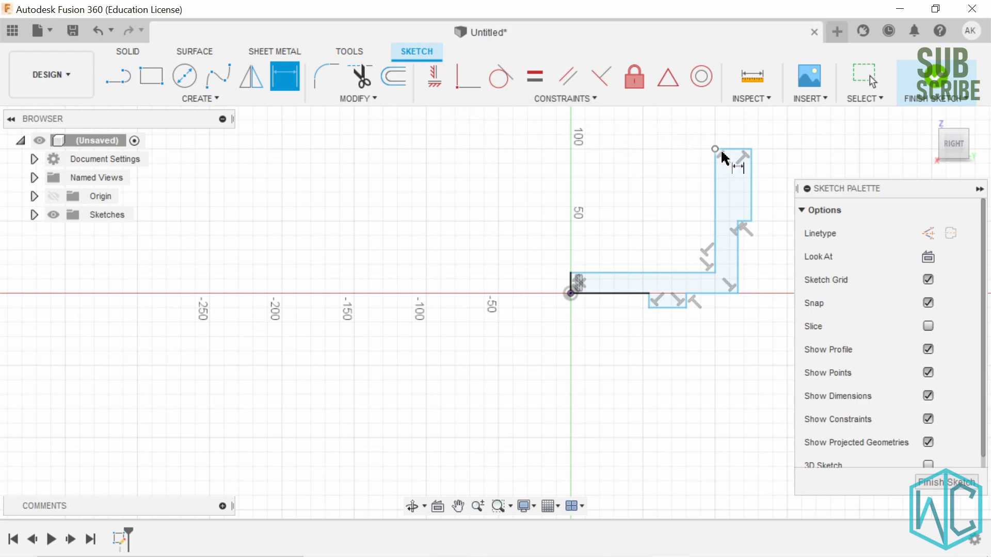
{"action": "left_click", "coordinate": [733, 150]}
{"action": "left_click", "coordinate": [625, 177]}
{"action": "type", "text": "4"}
{"action": "key", "text": "Return"}
Set the base's thickness to 4 mm by dimensioning its short vertical edge at the origin
{"action": "left_click", "coordinate": [571, 283]}
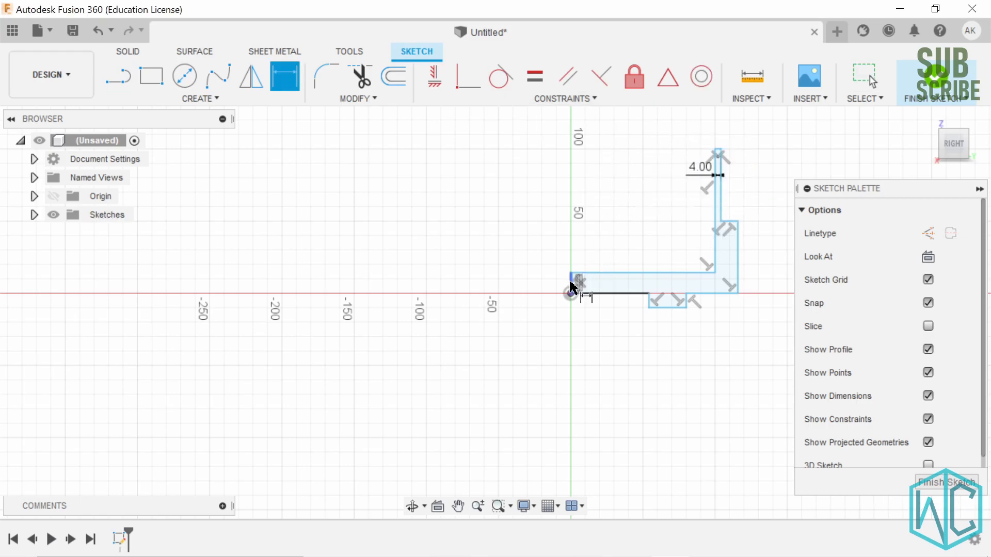
{"action": "left_click", "coordinate": [452, 235]}
{"action": "type", "text": "4"}
{"action": "key", "text": "Return"}
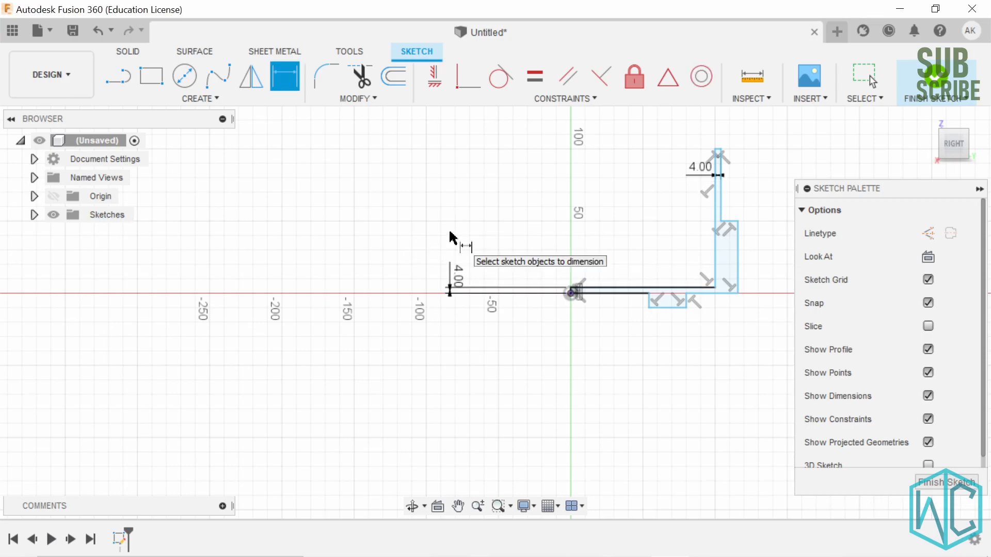
{"action": "key", "text": "Escape"}
Move the wall's lower outer edge inward so it sits slightly inside the upper outer edge
{"action": "scroll", "coordinate": [703, 272], "scroll_direction": "up", "scroll_amount": 4}
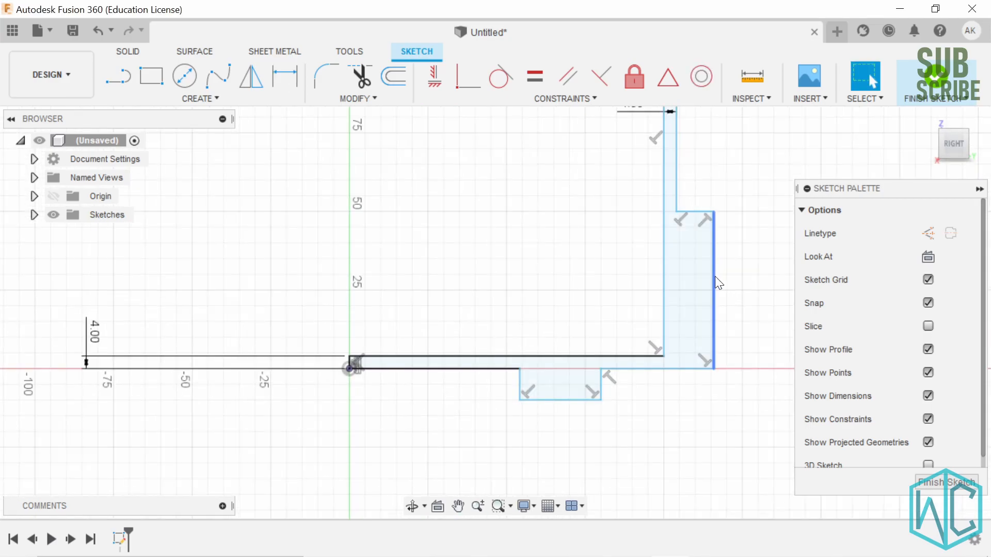
{"action": "left_click", "coordinate": [681, 281]}
{"action": "left_click_drag", "start_coordinate": [678, 279], "coordinate": [674, 278]}
Make the two bottom edges of the base on either side of the foot collinear
{"action": "left_click", "coordinate": [487, 369]}
{"action": "left_click", "coordinate": [645, 366], "text": "shift"}
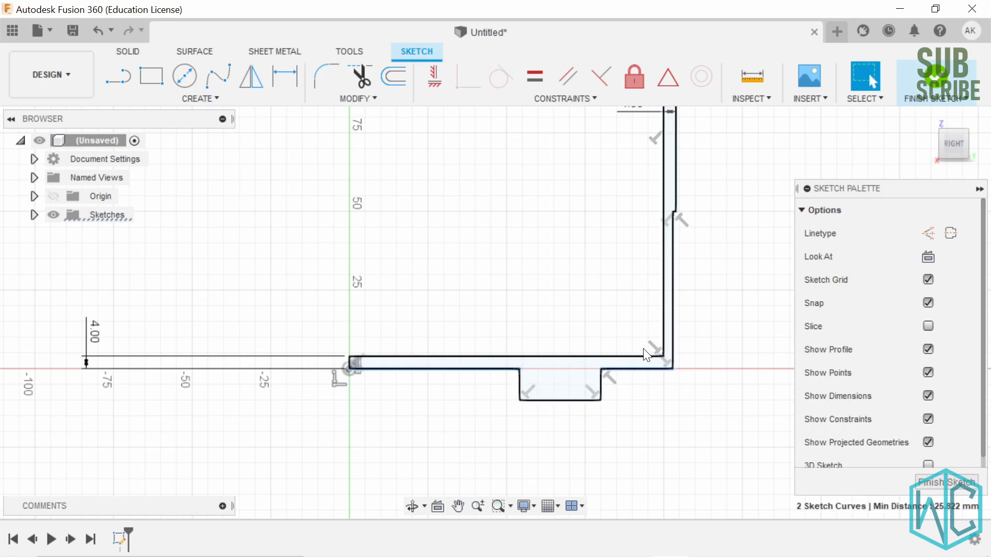
{"action": "left_click", "coordinate": [584, 96]}
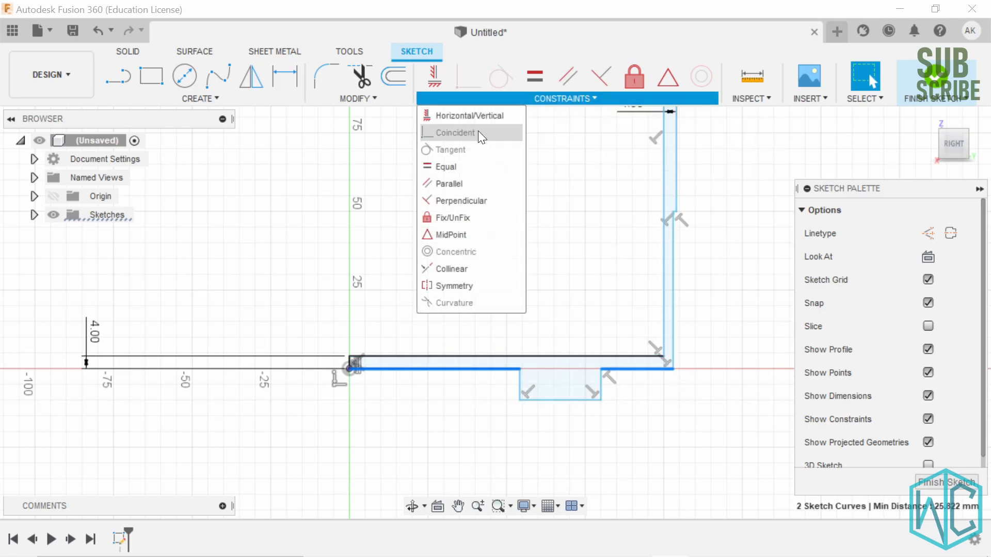
{"action": "left_click", "coordinate": [440, 269]}
{"action": "key", "text": "Escape"}
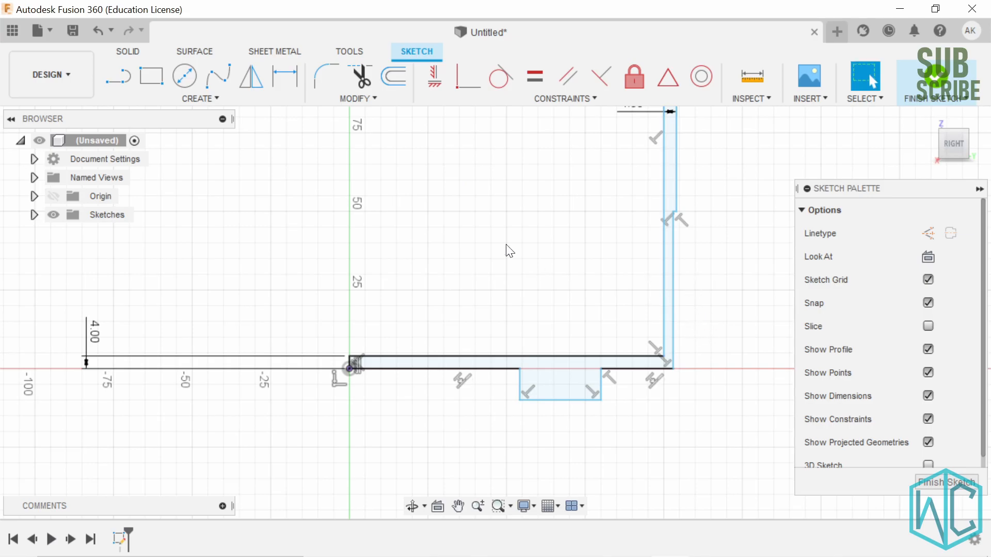
Dimension the short horizontal ledge on the wall's outer side to 2.5 mm
{"action": "left_click", "coordinate": [298, 83]}
{"action": "scroll", "coordinate": [676, 215], "scroll_direction": "up", "scroll_amount": 6}
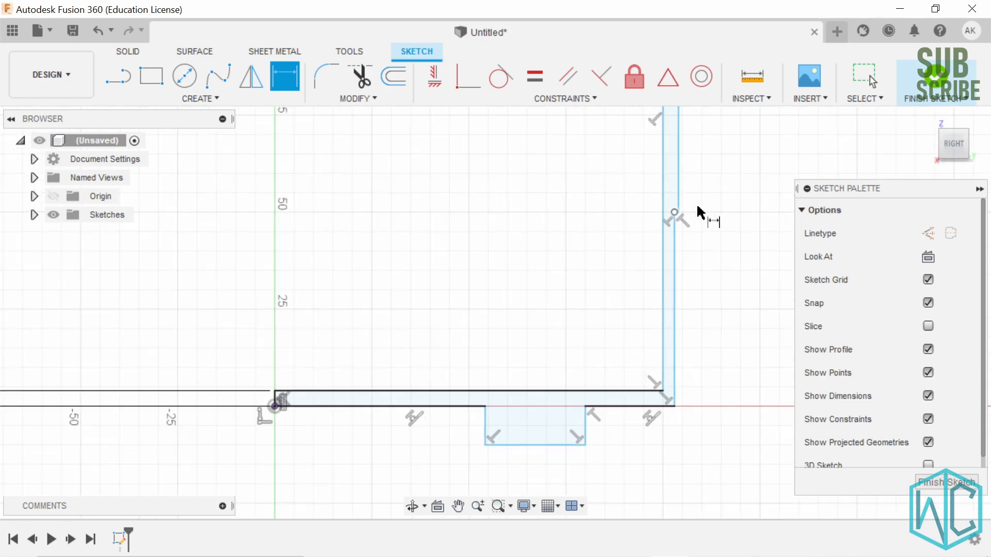
{"action": "scroll", "coordinate": [659, 211], "scroll_direction": "up", "scroll_amount": 3}
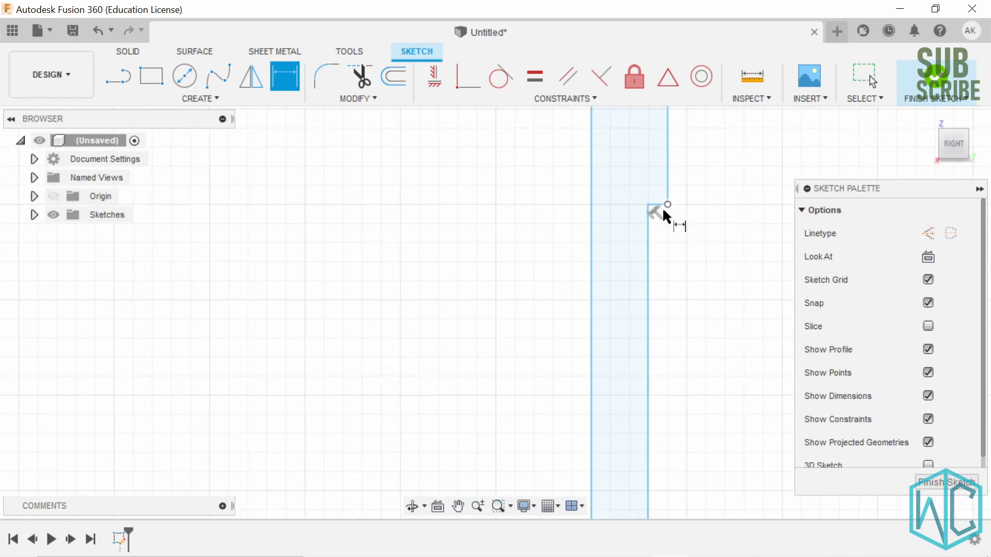
{"action": "left_click", "coordinate": [660, 203]}
{"action": "scroll", "coordinate": [699, 263], "scroll_direction": "down", "scroll_amount": 1}
{"action": "scroll", "coordinate": [722, 284], "scroll_direction": "down", "scroll_amount": 5}
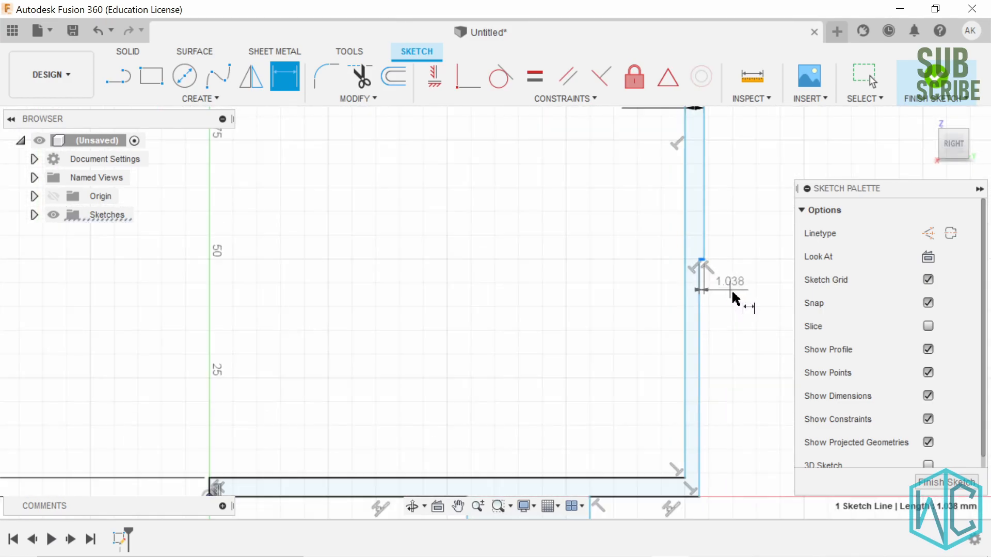
{"action": "left_click", "coordinate": [788, 298]}
{"action": "type", "text": "2"}
{"action": "key", "text": "Return"}
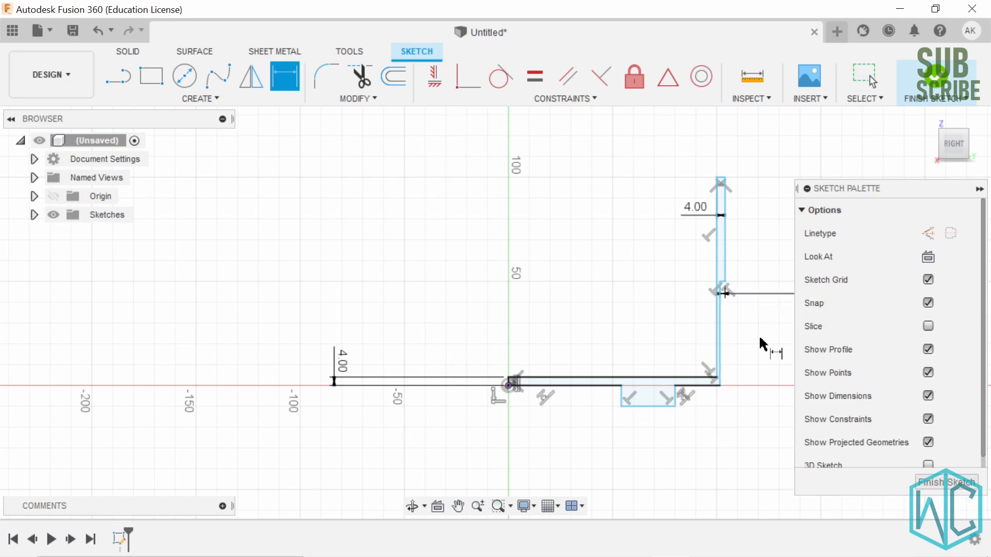
Set the height of the recessed lower outer edge, from the base's underside to the ledge, to 7.5 mm
{"action": "scroll", "coordinate": [768, 336], "scroll_direction": "up", "scroll_amount": 2}
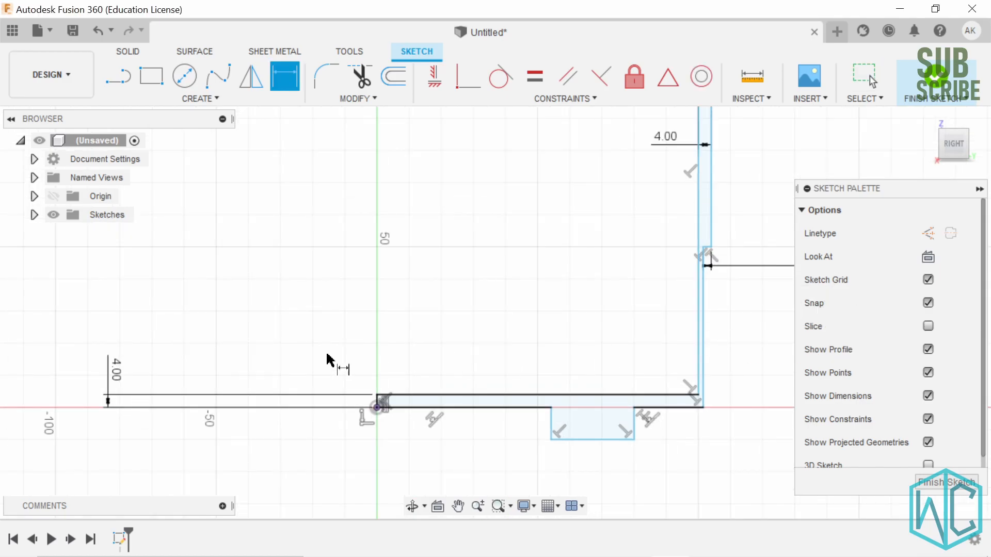
{"action": "scroll", "coordinate": [268, 358], "scroll_direction": "up", "scroll_amount": 3}
{"action": "scroll", "coordinate": [711, 364], "scroll_direction": "down", "scroll_amount": 5}
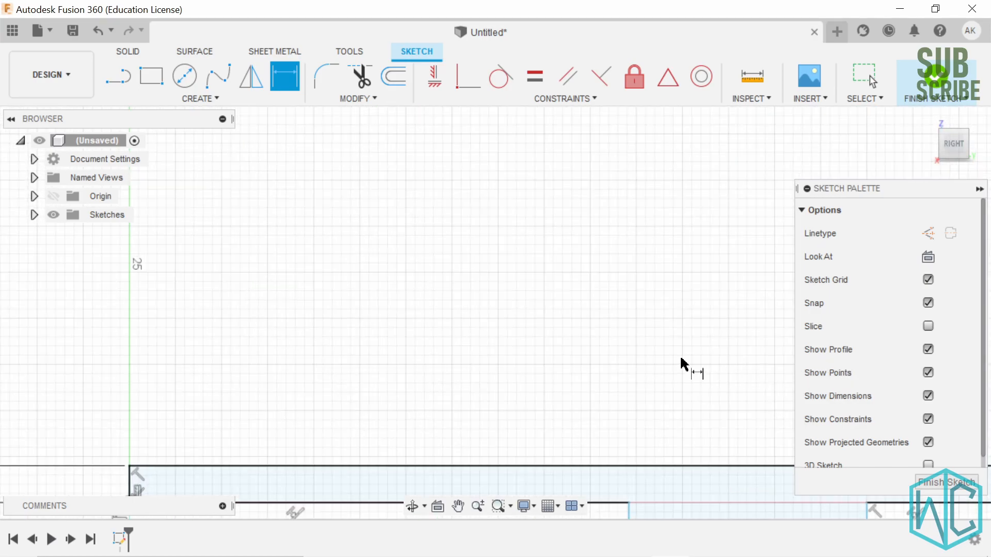
{"action": "scroll", "coordinate": [156, 334], "scroll_direction": "down", "scroll_amount": 3}
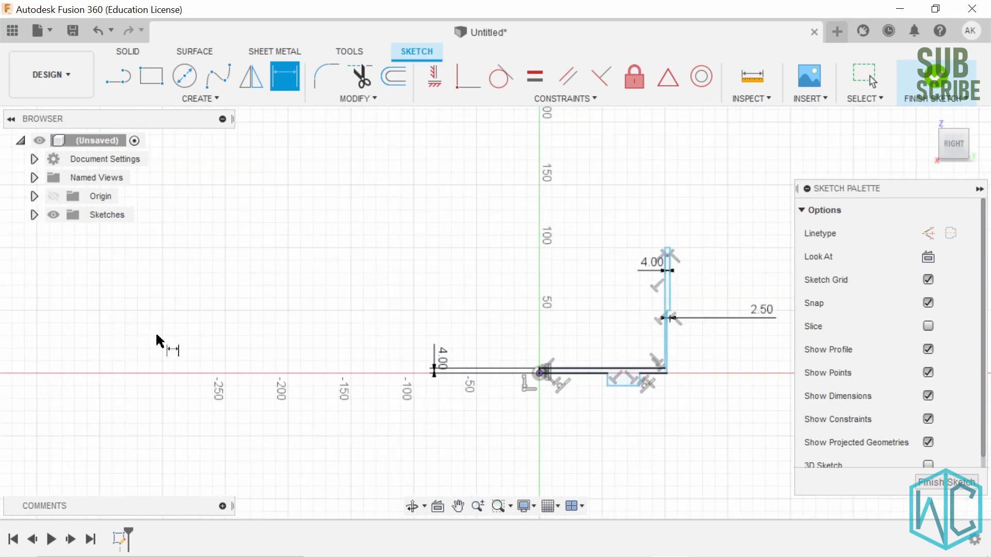
{"action": "scroll", "coordinate": [537, 363], "scroll_direction": "up", "scroll_amount": 4}
{"action": "left_click", "coordinate": [461, 320]}
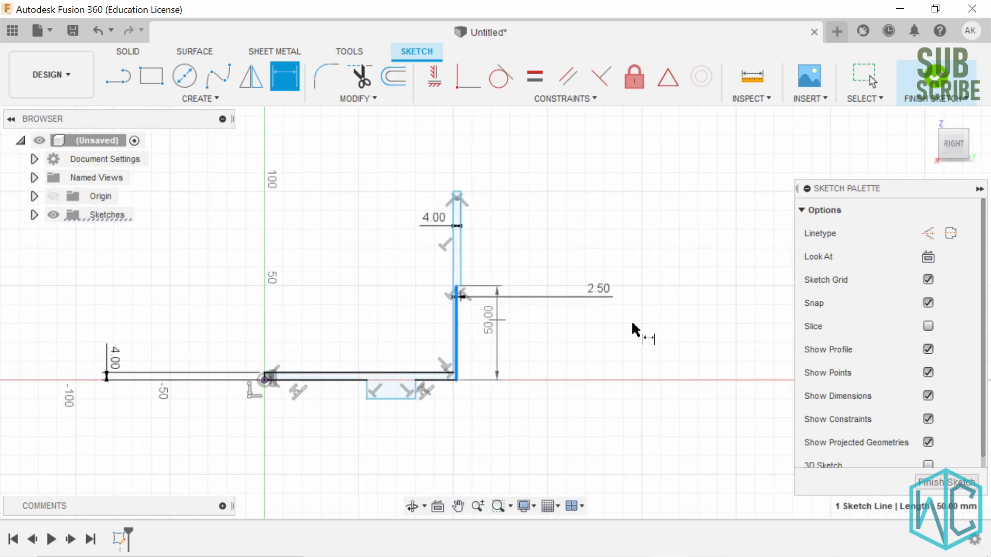
{"action": "left_click", "coordinate": [646, 345]}
{"action": "type", "text": "7.5"}
{"action": "key", "text": "Return"}
Set the height of the wall's outer edge above the ledge to 76 mm
{"action": "scroll", "coordinate": [467, 407], "scroll_direction": "up", "scroll_amount": 2}
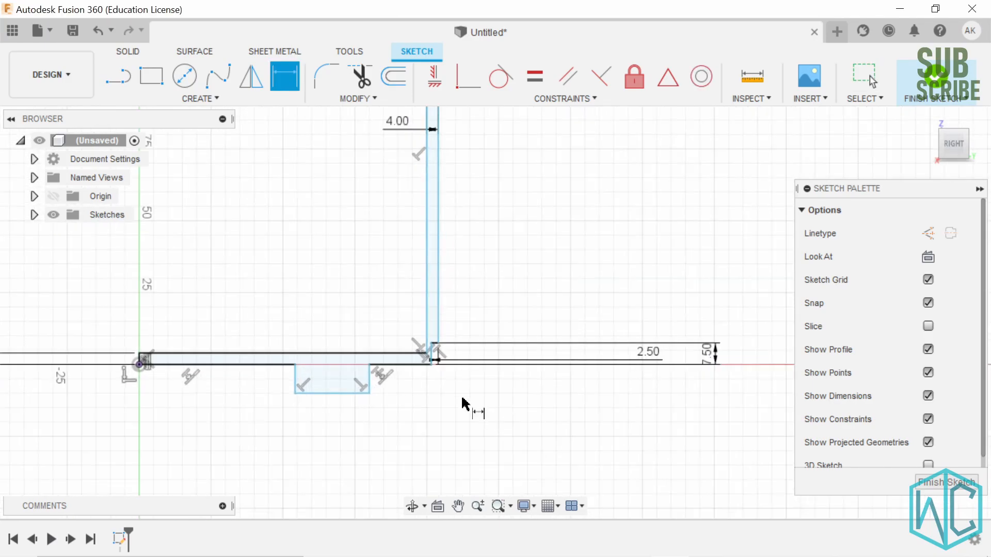
{"action": "left_click", "coordinate": [449, 281]}
{"action": "left_click", "coordinate": [546, 265]}
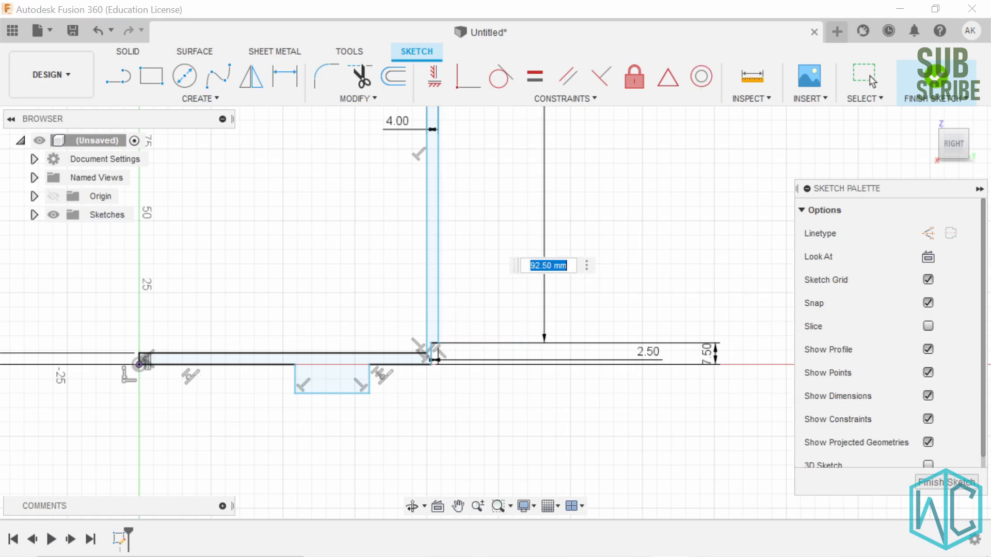
{"action": "type", "text": "76"}
{"action": "key", "text": "Return"}
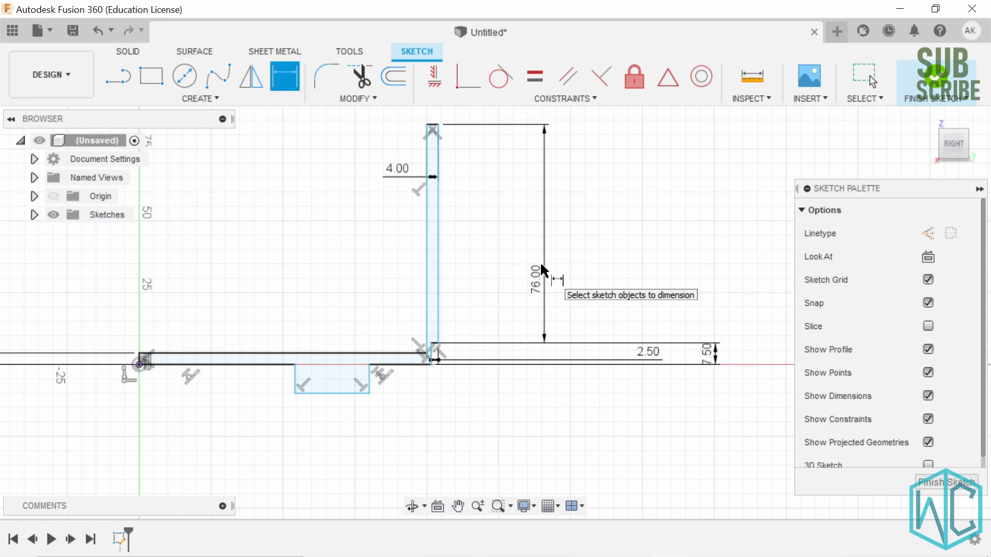
Dimension the foot under the base to 6 mm wide and 3 mm deep
{"action": "left_click", "coordinate": [334, 397]}
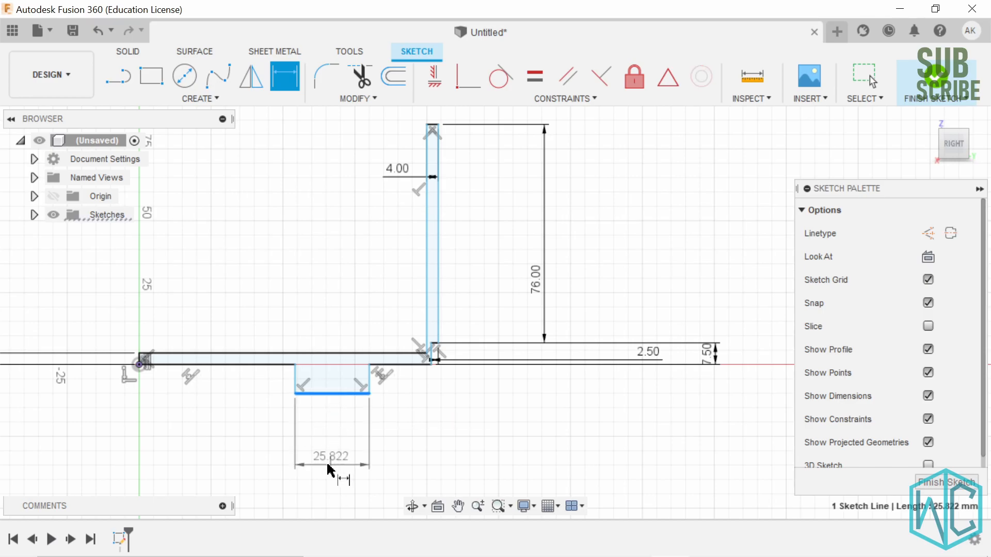
{"action": "left_click", "coordinate": [327, 464]}
{"action": "key", "text": "Return"}
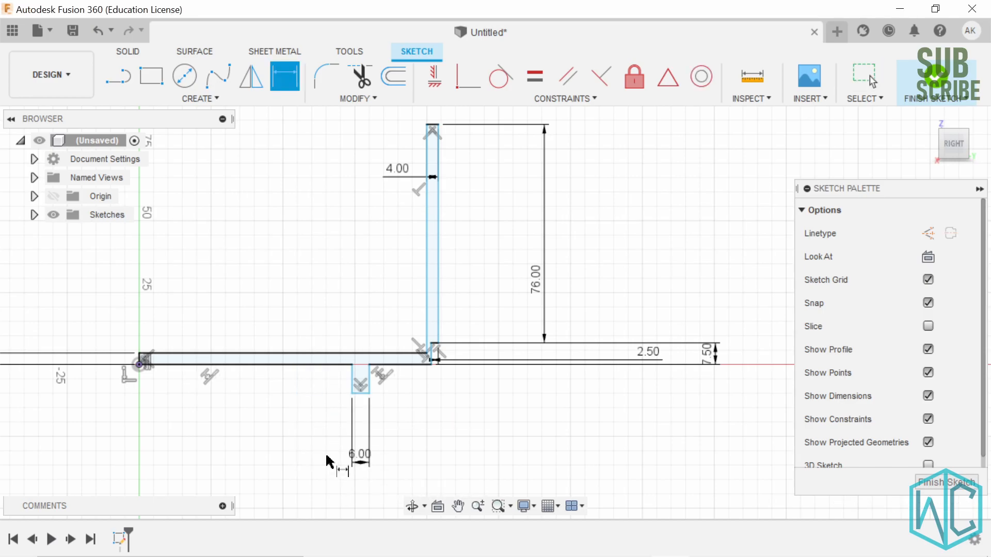
{"action": "left_click", "coordinate": [354, 379]}
{"action": "left_click", "coordinate": [246, 458]}
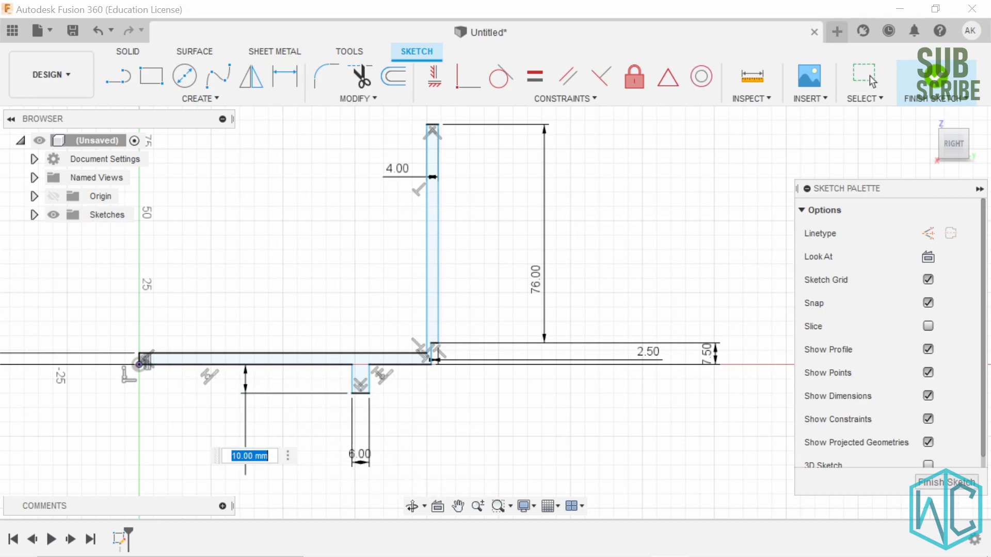
{"action": "key", "text": "Return"}
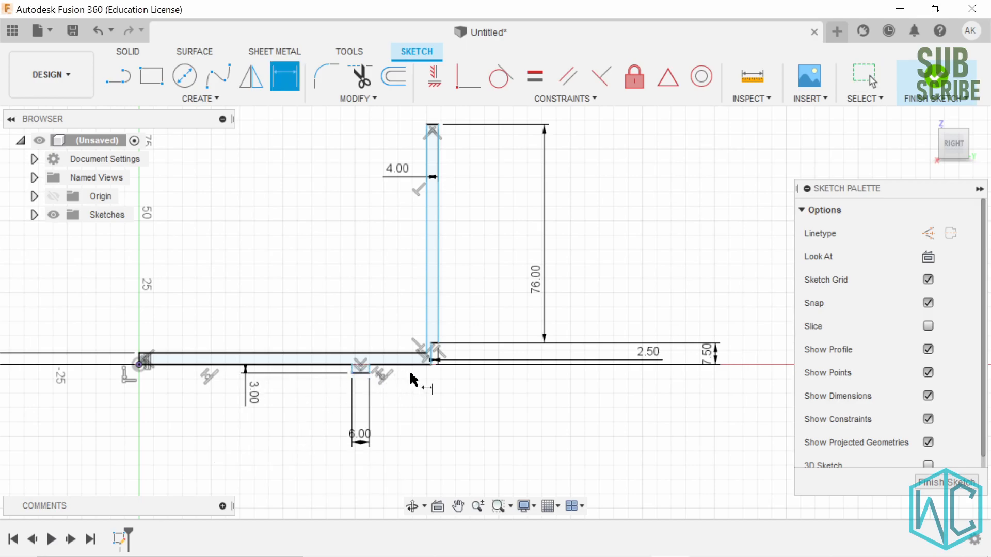
Set the horizontal distance from the origin to the foot's outer corner to 27 mm
{"action": "left_click", "coordinate": [369, 365]}
{"action": "left_click", "coordinate": [139, 366]}
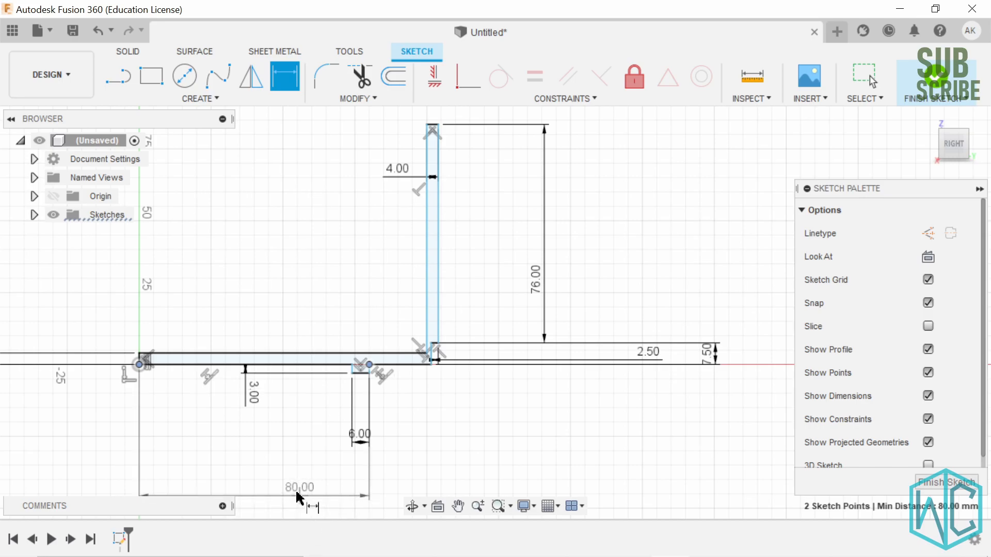
{"action": "left_click", "coordinate": [279, 488]}
{"action": "type", "text": "27"}
{"action": "key", "text": "Return"}
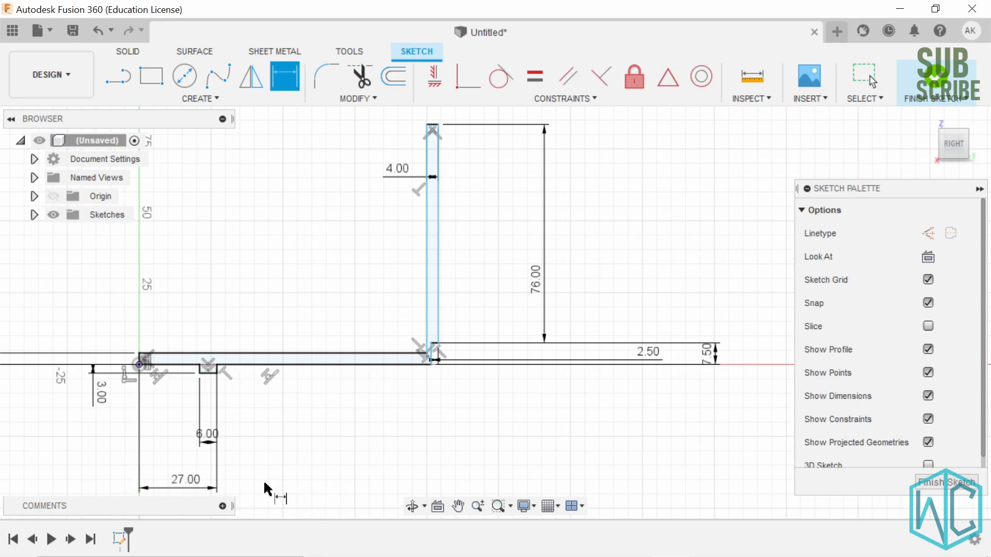
Set the horizontal distance from the origin to the wall's outer ledge corner to 39 mm and finish the sketch
{"action": "left_click", "coordinate": [438, 344]}
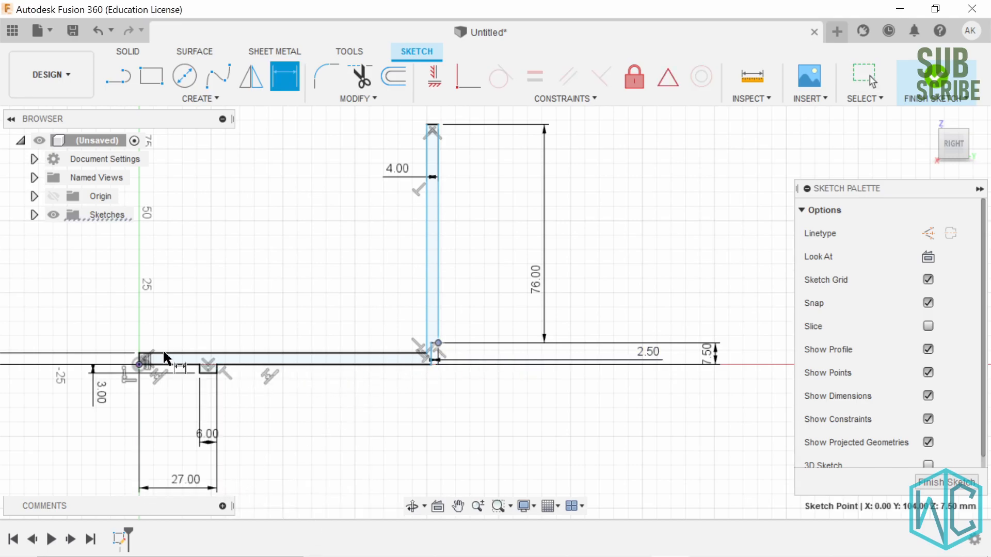
{"action": "left_click", "coordinate": [139, 367]}
{"action": "scroll", "coordinate": [230, 426], "scroll_direction": "down", "scroll_amount": 2}
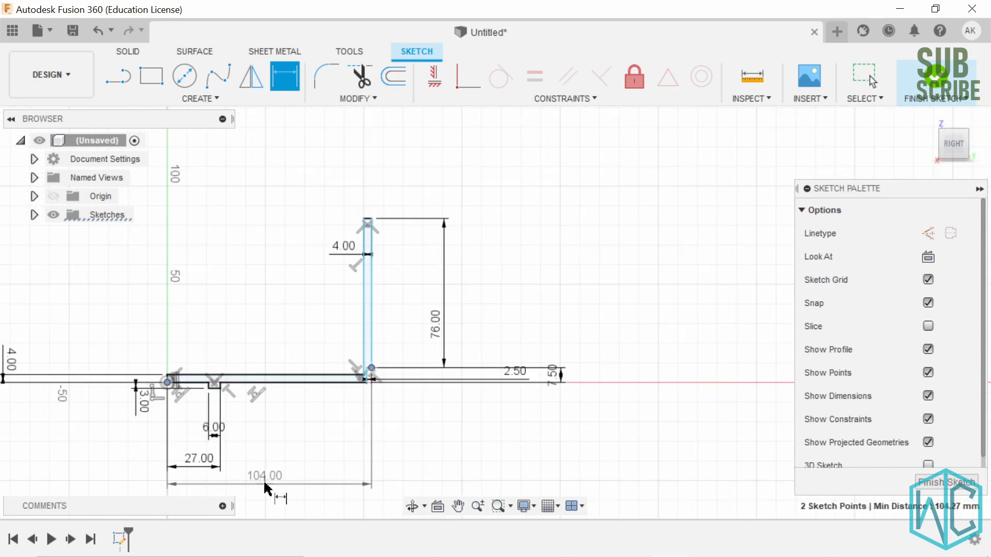
{"action": "left_click", "coordinate": [267, 485]}
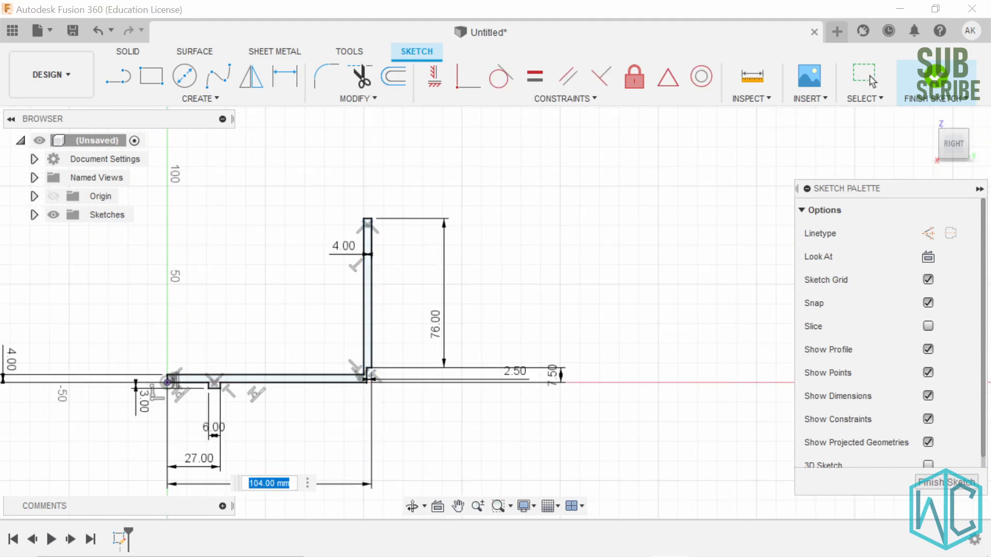
{"action": "type", "text": "39"}
{"action": "key", "text": "Return"}
{"action": "scroll", "coordinate": [203, 336], "scroll_direction": "down", "scroll_amount": 2}
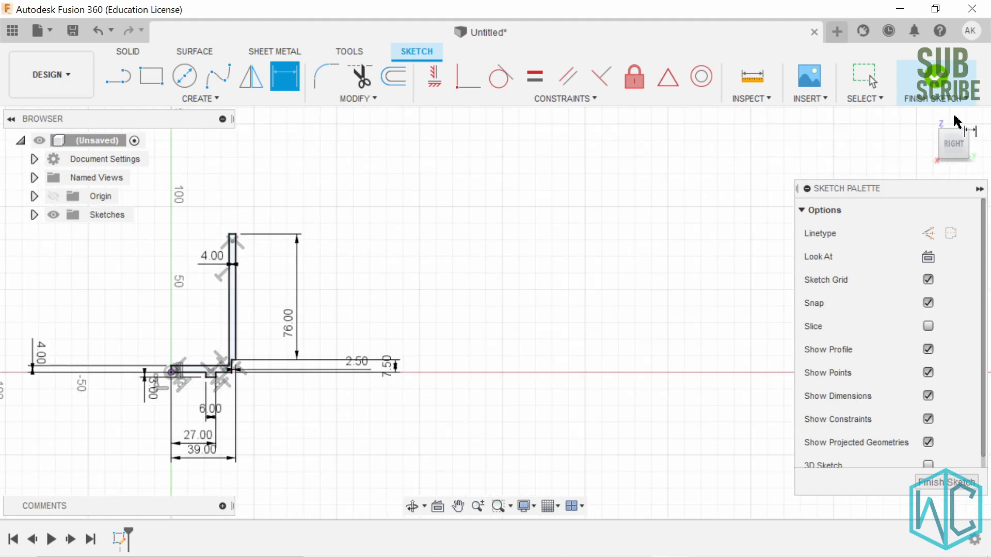
{"action": "left_click", "coordinate": [924, 89]}
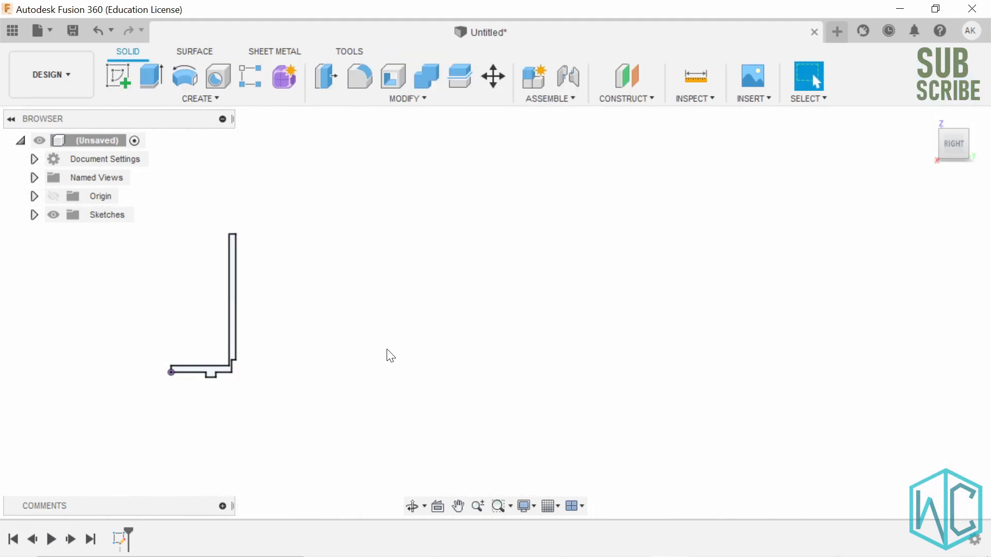
Revolve the stepped half profile 360 degrees about its vertical centre edge at the origin as a new body
{"action": "left_click", "coordinate": [127, 98]}
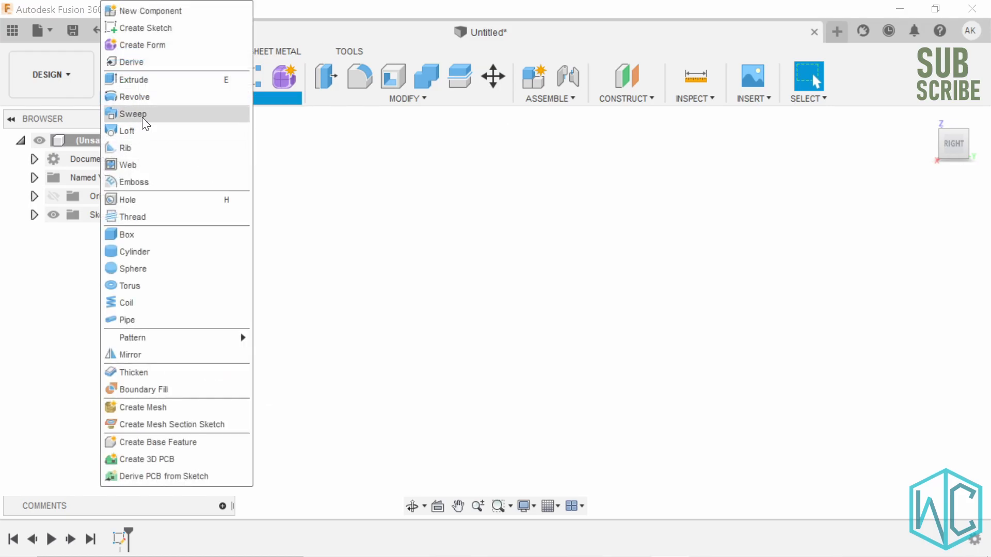
{"action": "left_click", "coordinate": [135, 97]}
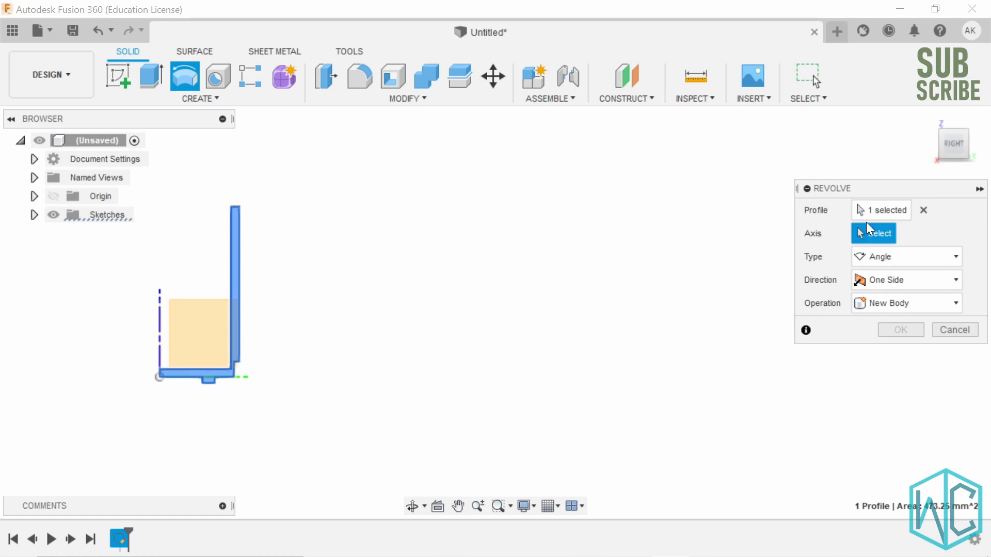
{"action": "scroll", "coordinate": [167, 356], "scroll_direction": "up", "scroll_amount": 1}
{"action": "scroll", "coordinate": [168, 356], "scroll_direction": "up", "scroll_amount": 2}
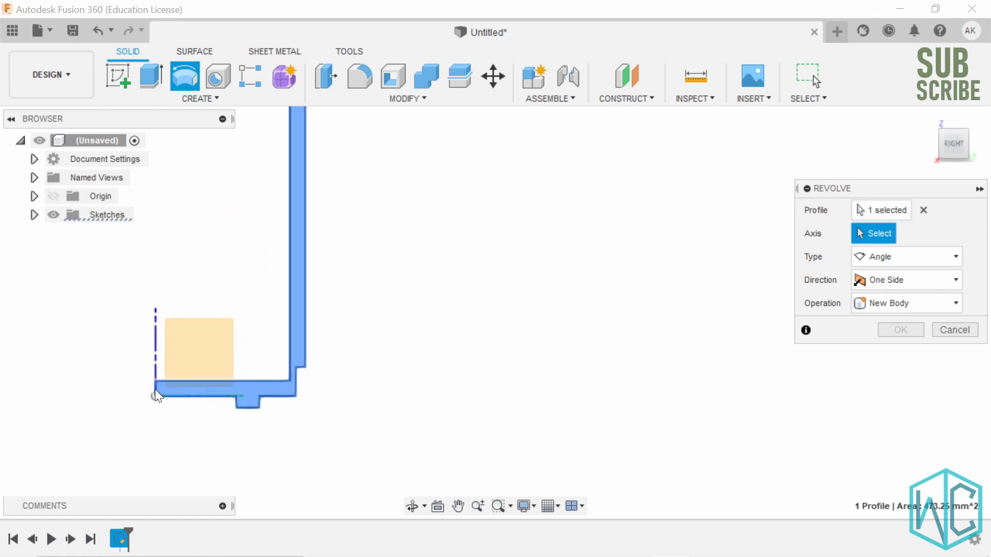
{"action": "left_click", "coordinate": [156, 387]}
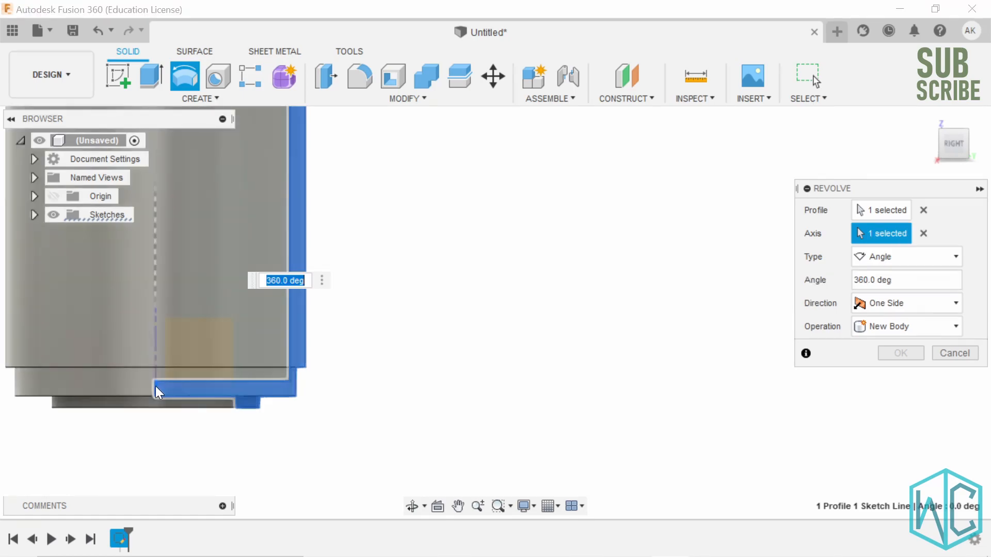
{"action": "scroll", "coordinate": [265, 249], "scroll_direction": "down", "scroll_amount": 5}
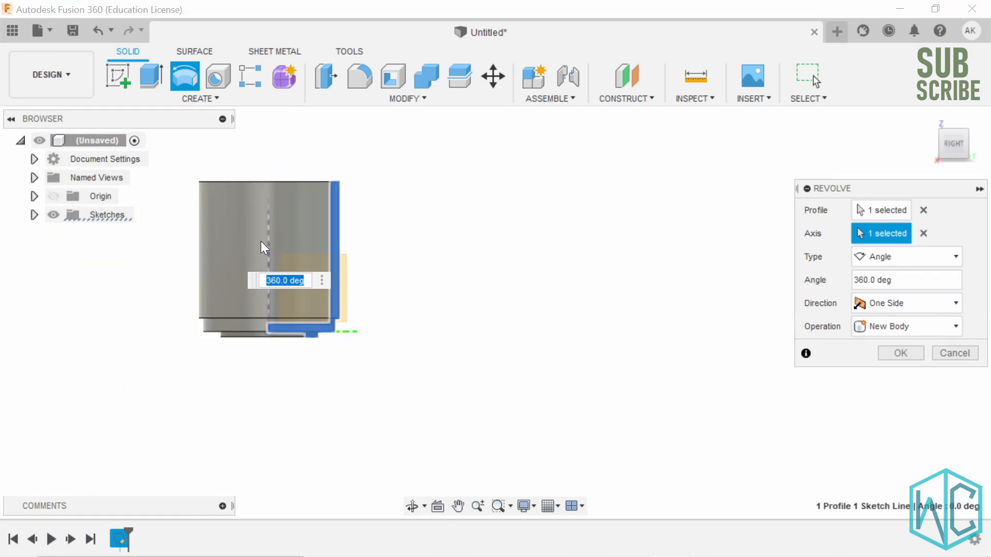
{"action": "scroll", "coordinate": [504, 245], "scroll_direction": "down", "scroll_amount": 1}
{"action": "scroll", "coordinate": [319, 203], "scroll_direction": "up", "scroll_amount": 2}
{"action": "middle_click_drag", "start_coordinate": [336, 197], "coordinate": [334, 227], "text": "shift"}
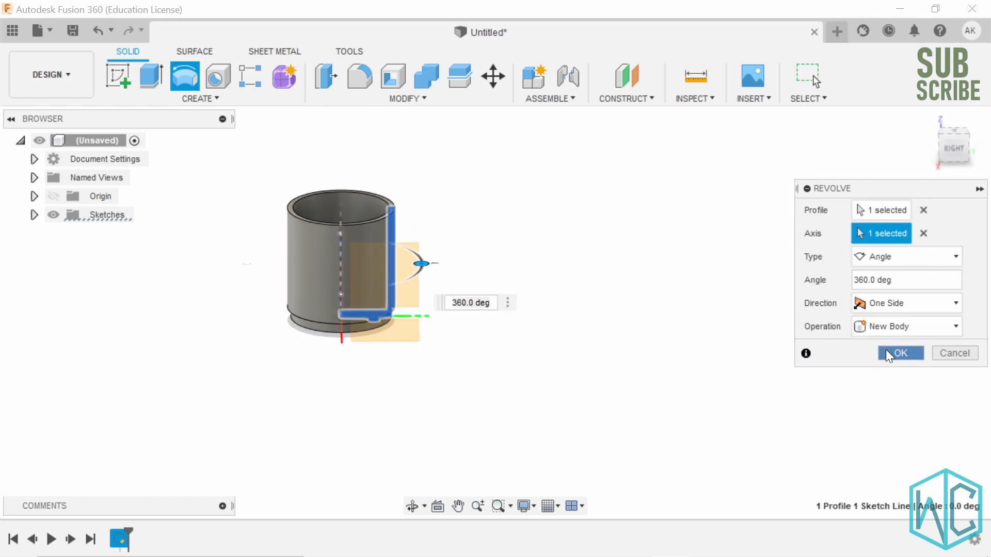
{"action": "left_click", "coordinate": [888, 353]}
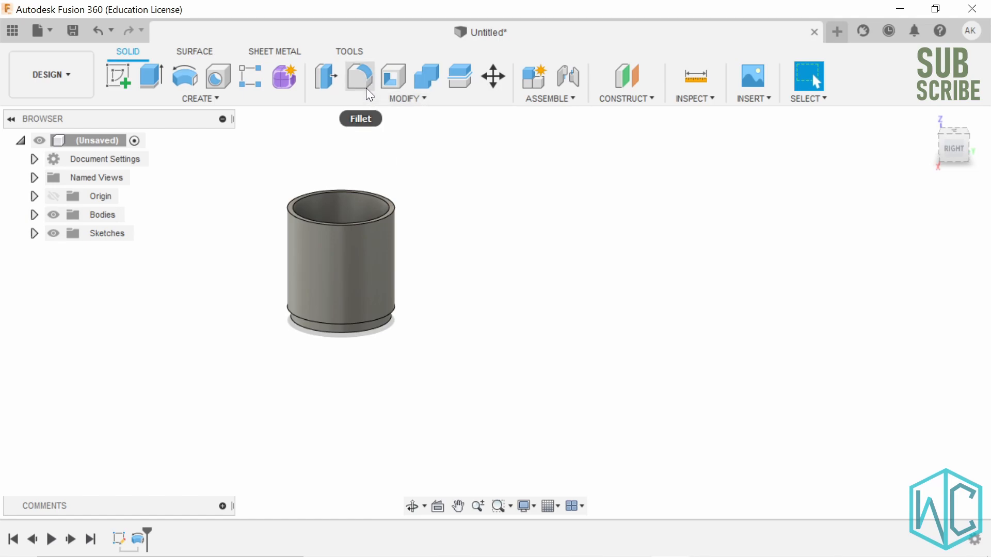
Start a constant-radius fillet on the inner and outer edges of the open rim with a 2 mm radius
{"action": "left_click", "coordinate": [359, 76]}
{"action": "scroll", "coordinate": [382, 217], "scroll_direction": "up", "scroll_amount": 3}
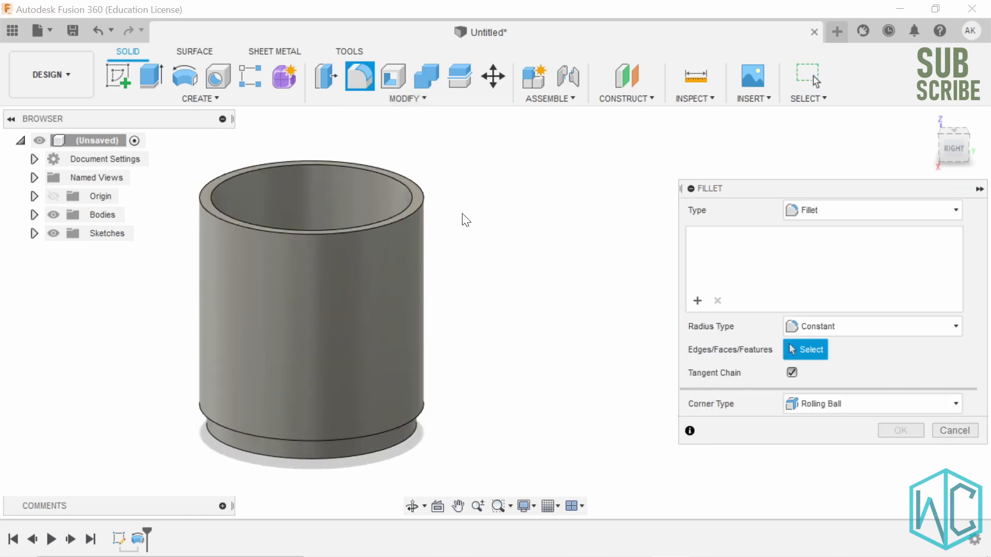
{"action": "middle_click_drag", "start_coordinate": [459, 219], "coordinate": [438, 215], "text": "shift"}
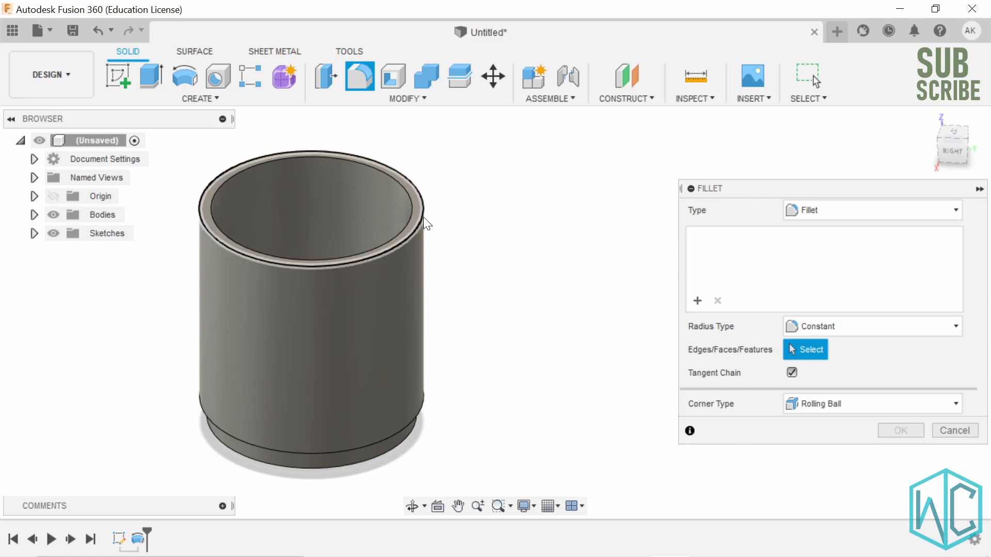
{"action": "left_click", "coordinate": [416, 221]}
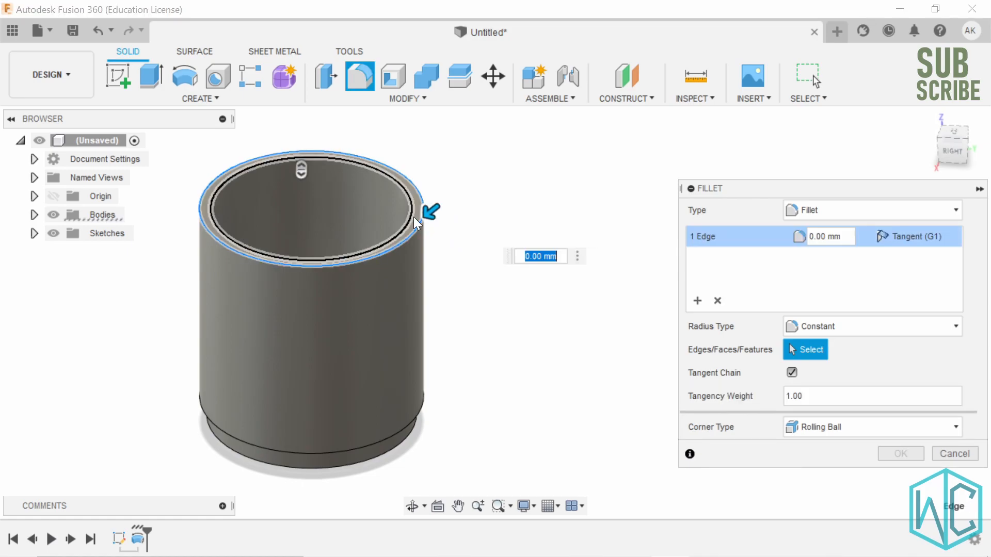
{"action": "left_click", "coordinate": [412, 214]}
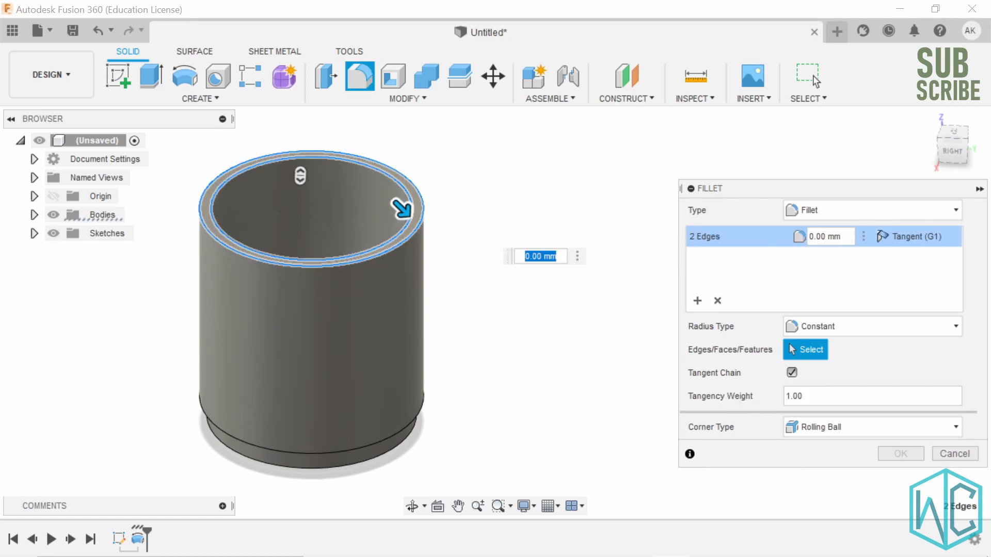
{"action": "left_click_drag", "start_coordinate": [841, 236], "coordinate": [820, 236]}
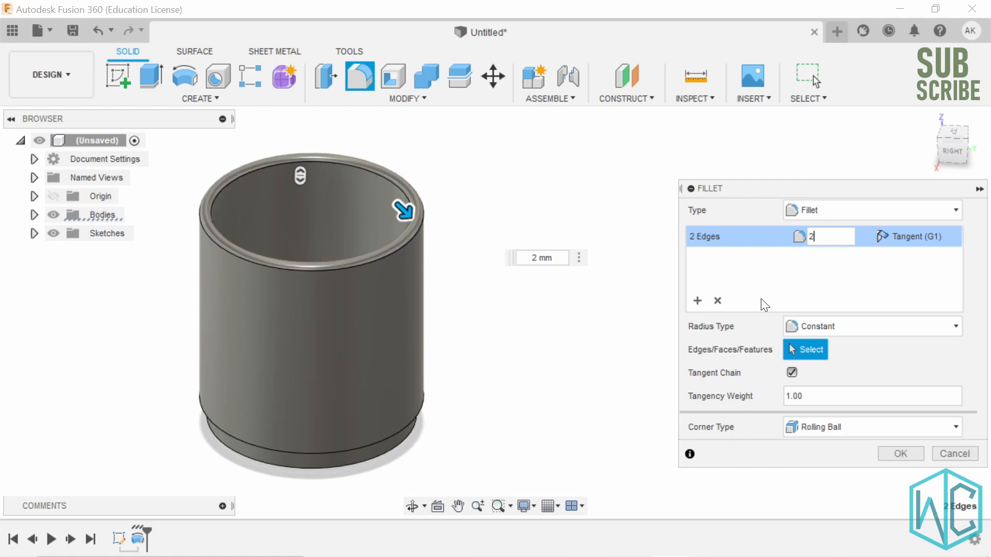
Add a second fillet set with a 2.5 mm radius on the lower outer edge of the cylindrical wall
{"action": "left_click", "coordinate": [697, 300]}
{"action": "middle_click_drag", "start_coordinate": [333, 473], "coordinate": [343, 371], "text": "shift"}
{"action": "left_click", "coordinate": [371, 341]}
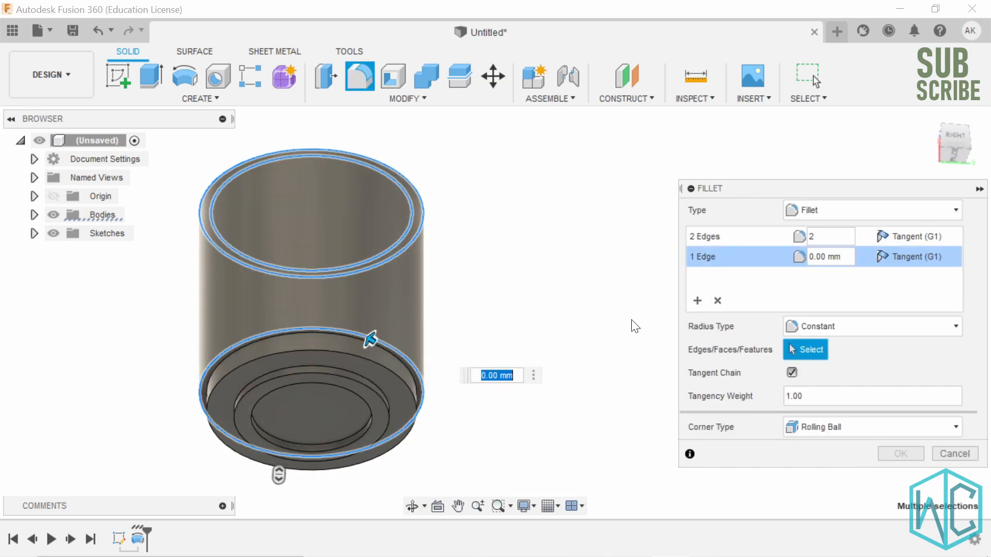
{"action": "left_click", "coordinate": [825, 257]}
{"action": "type", "text": "2."}
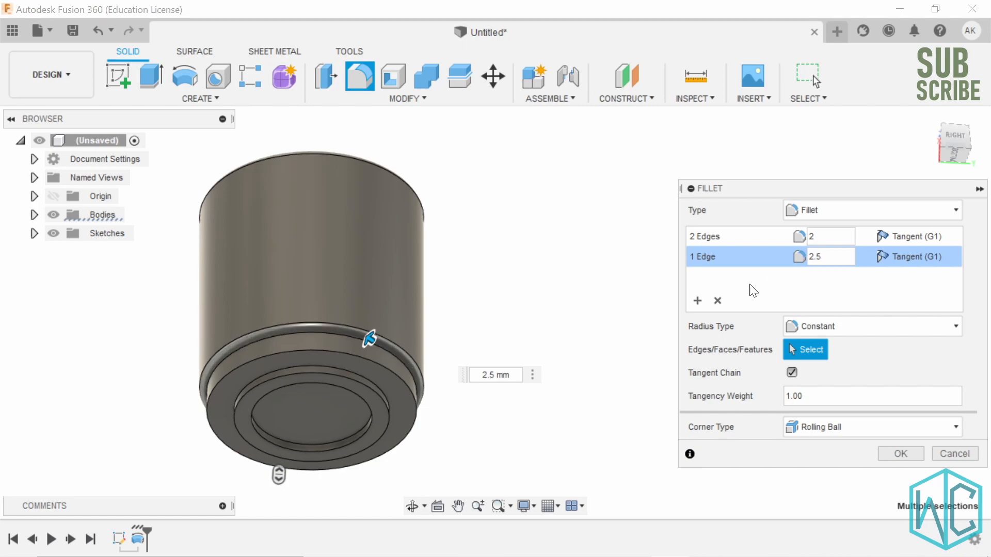
Add a third fillet set with a 5 mm radius on the two edges of the recessed base step
{"action": "left_click", "coordinate": [697, 300]}
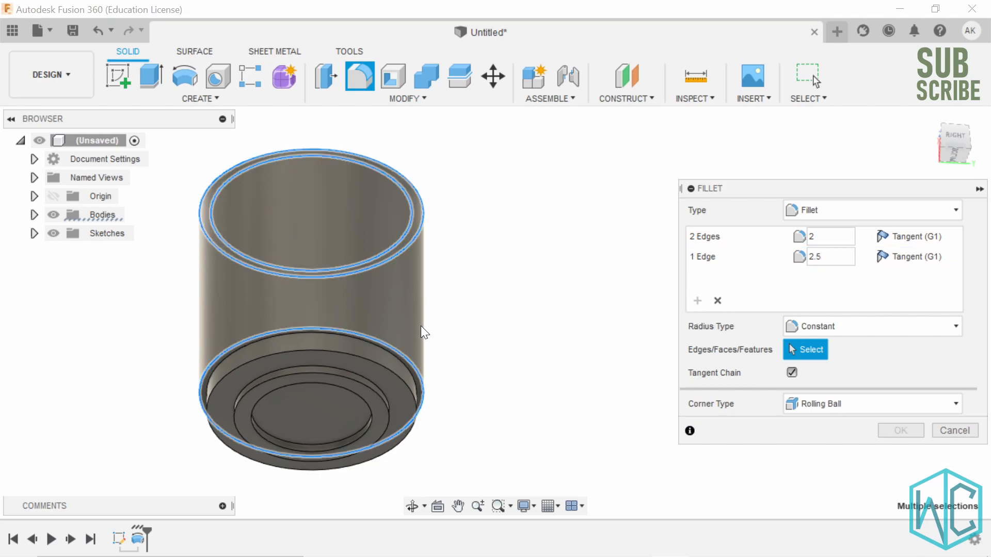
{"action": "left_click", "coordinate": [326, 333]}
{"action": "left_click", "coordinate": [326, 352]}
{"action": "left_click", "coordinate": [838, 276]}
{"action": "type", "text": "5"}
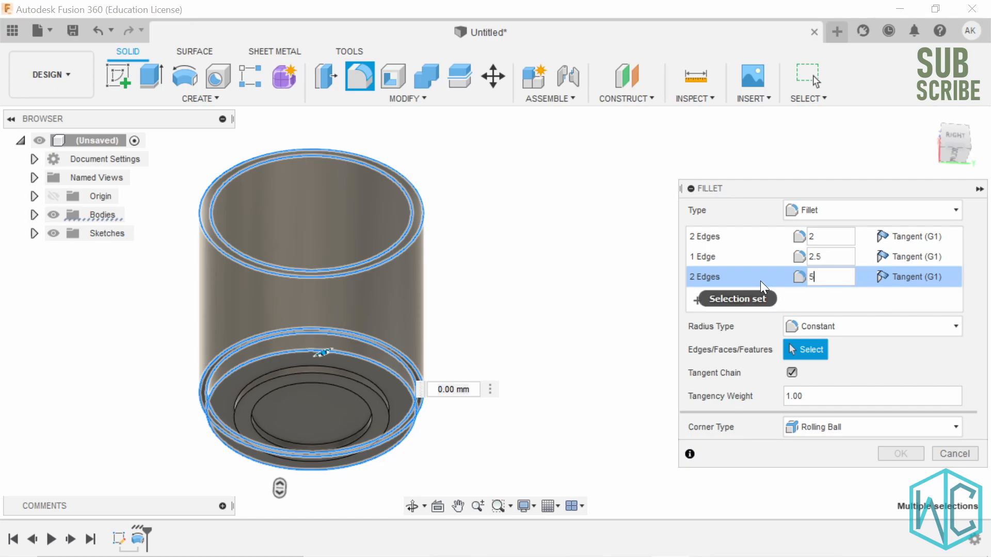
{"action": "type", "text": "5"}
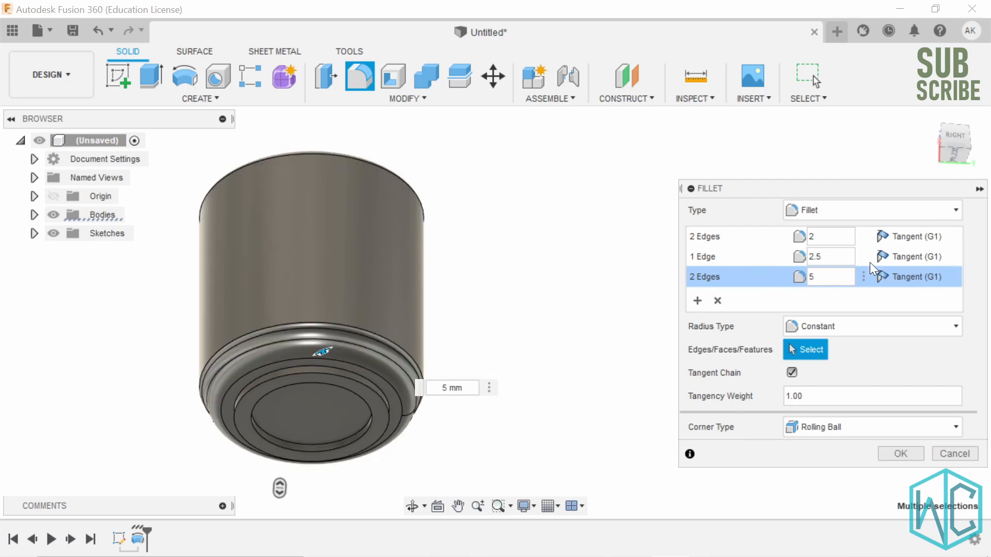
Add a fourth fillet set with a 3 mm radius on the four edges of the foot ring under the base
{"action": "left_click", "coordinate": [697, 302]}
{"action": "scroll", "coordinate": [321, 376], "scroll_direction": "up", "scroll_amount": 5}
{"action": "left_click", "coordinate": [316, 369]}
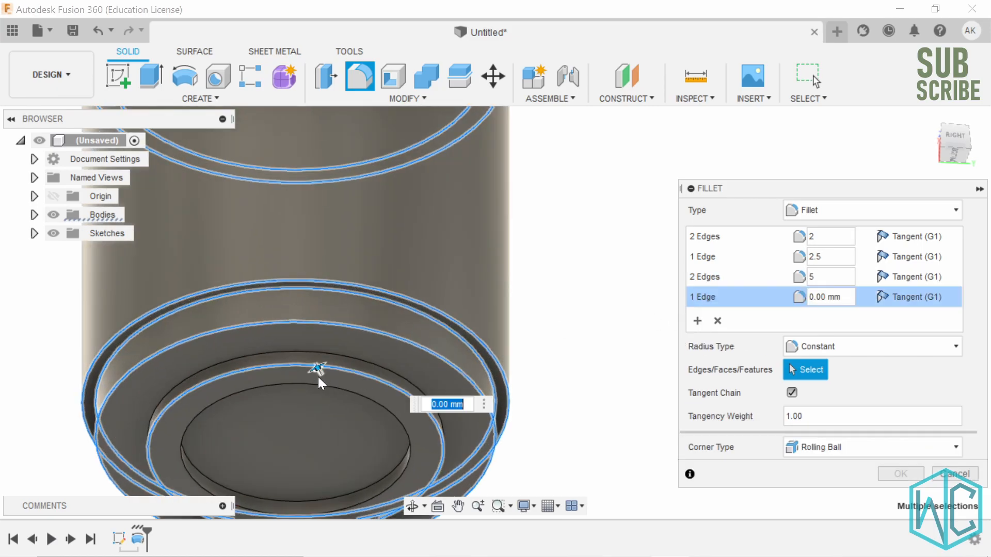
{"action": "left_click", "coordinate": [316, 386]}
{"action": "left_click", "coordinate": [331, 355]}
{"action": "middle_click_drag", "start_coordinate": [322, 415], "coordinate": [273, 348], "text": "shift"}
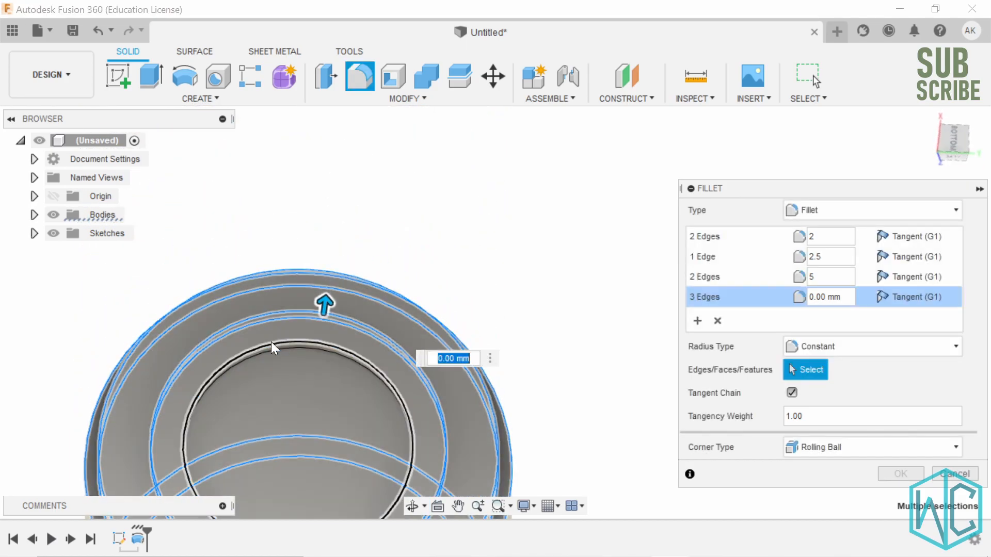
{"action": "left_click", "coordinate": [273, 347]}
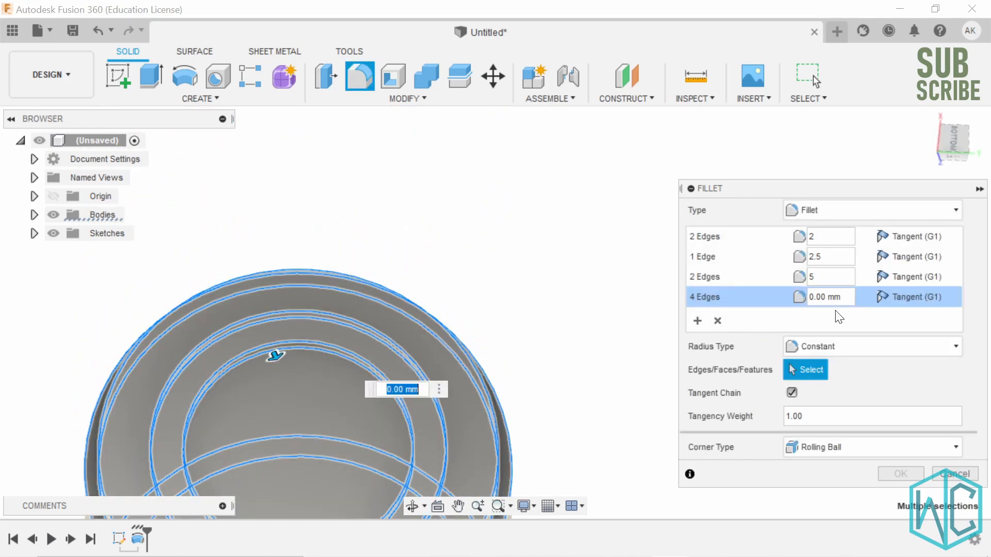
{"action": "left_click", "coordinate": [839, 296]}
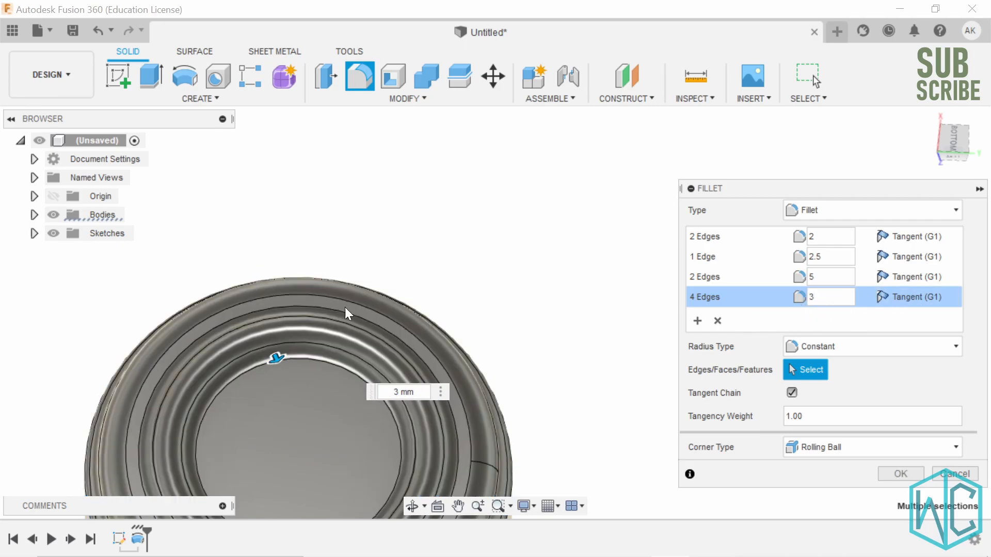
Try to add another edge set for the inner floor edge, and apply the fillet with the four existing sets
{"action": "scroll", "coordinate": [351, 305], "scroll_direction": "down", "scroll_amount": 2}
{"action": "middle_click_drag", "start_coordinate": [365, 293], "coordinate": [371, 319], "text": "shift"}
{"action": "scroll", "coordinate": [381, 302], "scroll_direction": "down", "scroll_amount": 4}
{"action": "middle_click_drag", "start_coordinate": [406, 114], "coordinate": [397, 258], "text": "shift"}
{"action": "scroll", "coordinate": [354, 181], "scroll_direction": "up", "scroll_amount": 4}
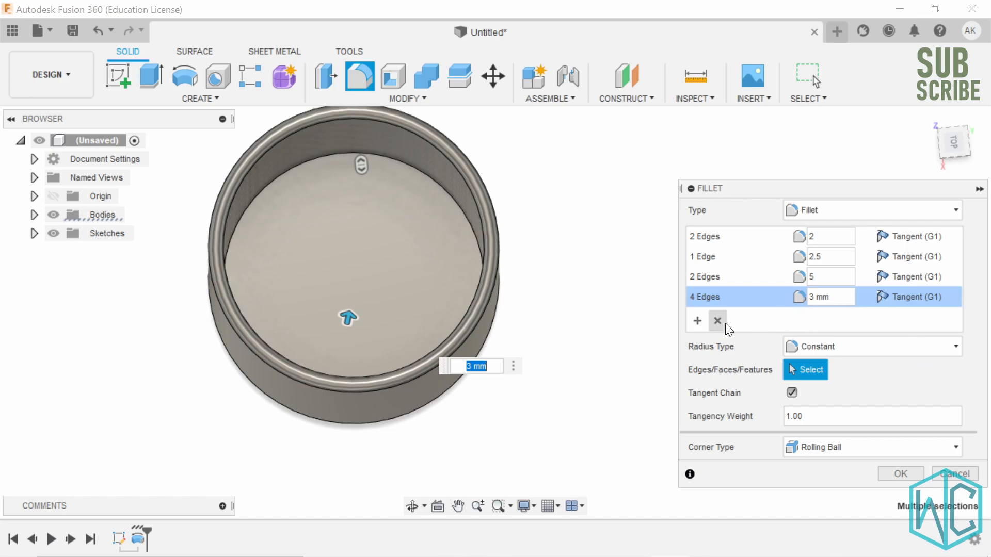
{"action": "left_click", "coordinate": [706, 322]}
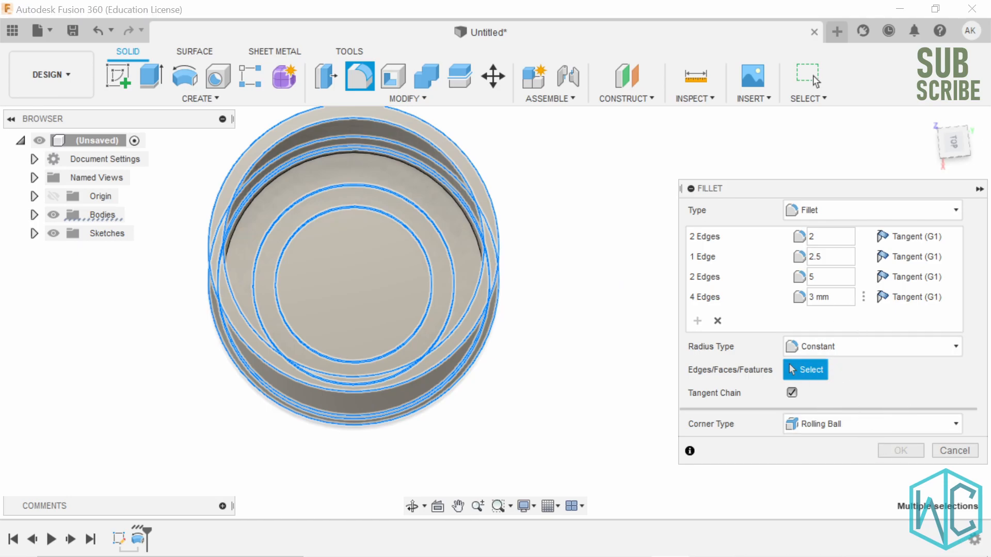
{"action": "left_click", "coordinate": [830, 298]}
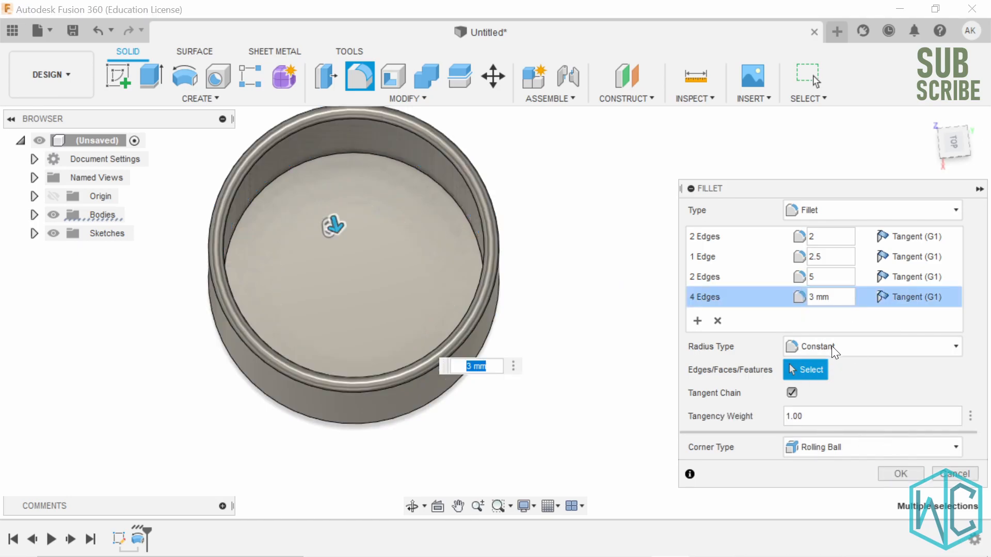
{"action": "left_click", "coordinate": [696, 326]}
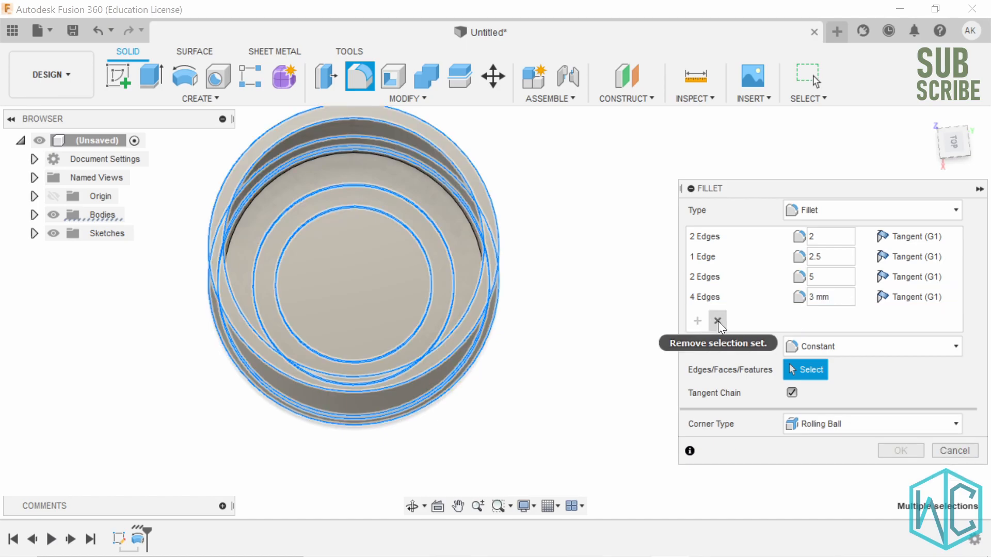
{"action": "left_click", "coordinate": [842, 297]}
{"action": "left_click", "coordinate": [896, 472]}
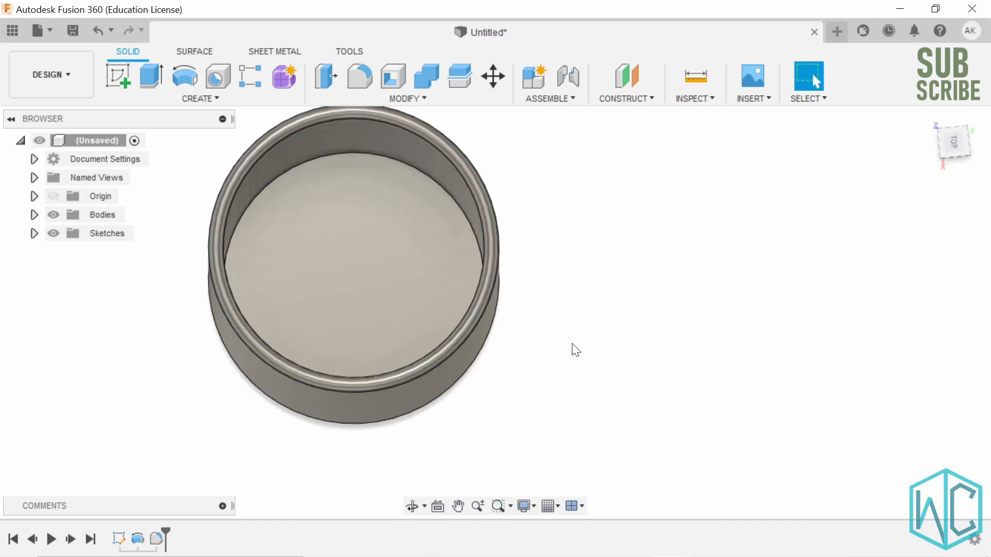
Fillet the edge between the inner wall and the floor with a 10 mm radius and return to the home view
{"action": "left_click", "coordinate": [360, 78]}
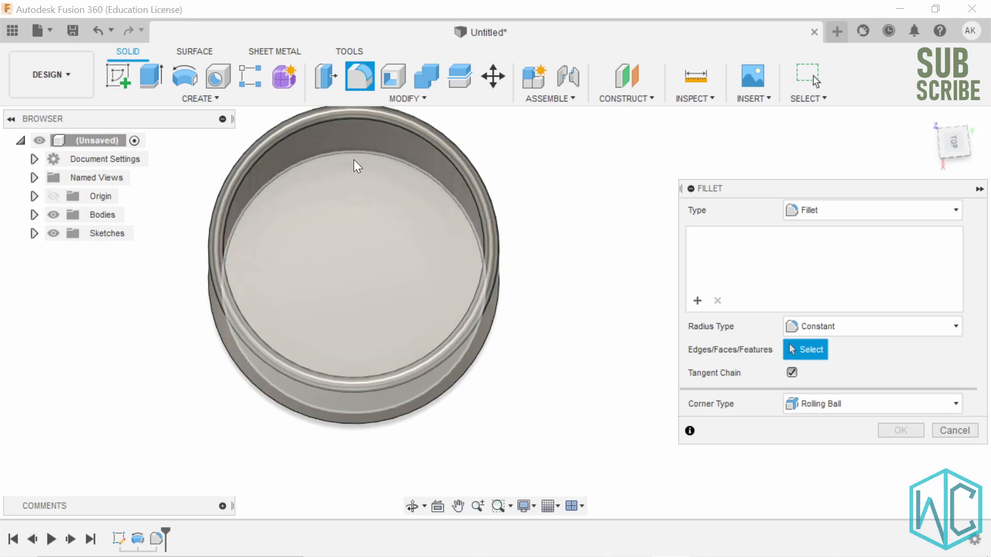
{"action": "left_click", "coordinate": [357, 155]}
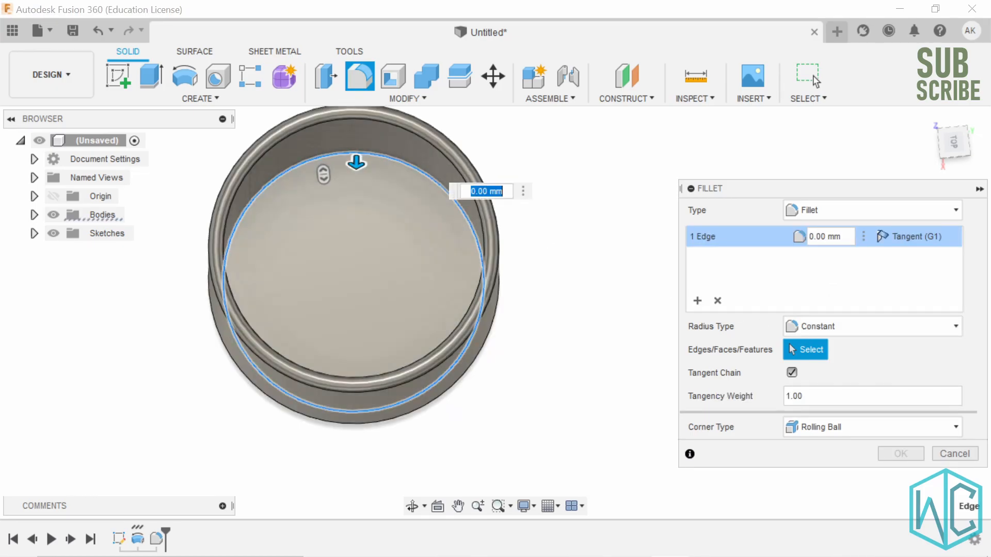
{"action": "left_click", "coordinate": [829, 237]}
{"action": "type", "text": "10"}
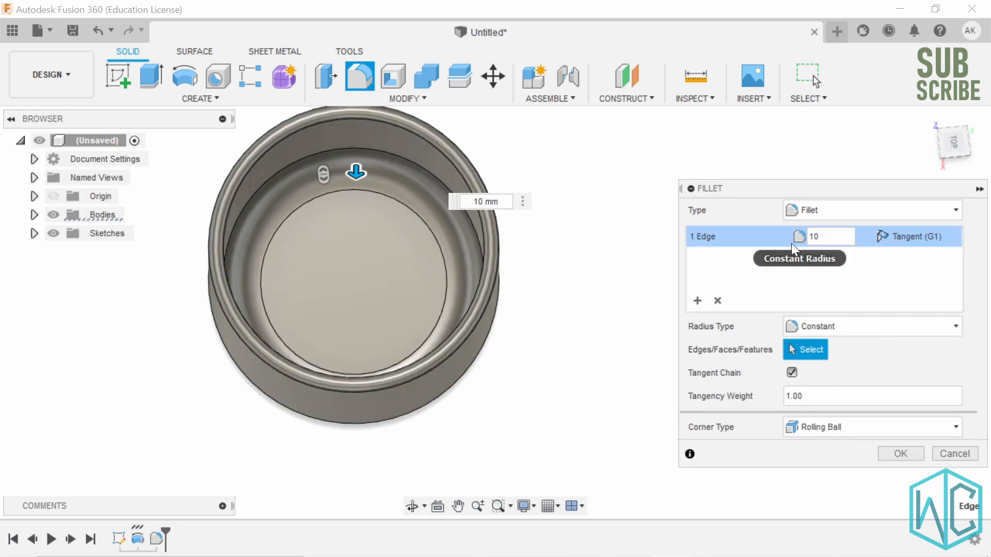
{"action": "left_click", "coordinate": [881, 458]}
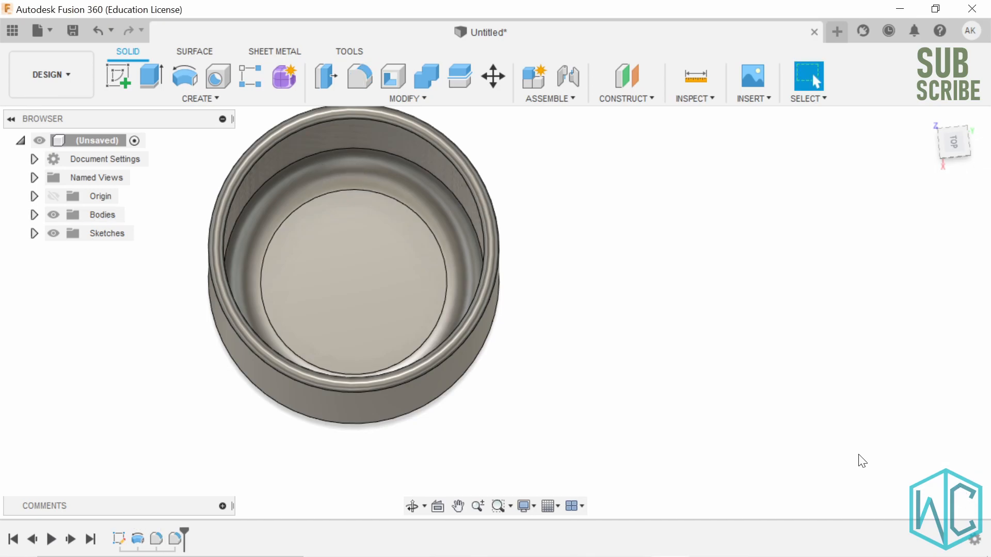
{"action": "middle_click_drag", "start_coordinate": [397, 389], "coordinate": [465, 255], "text": "shift"}
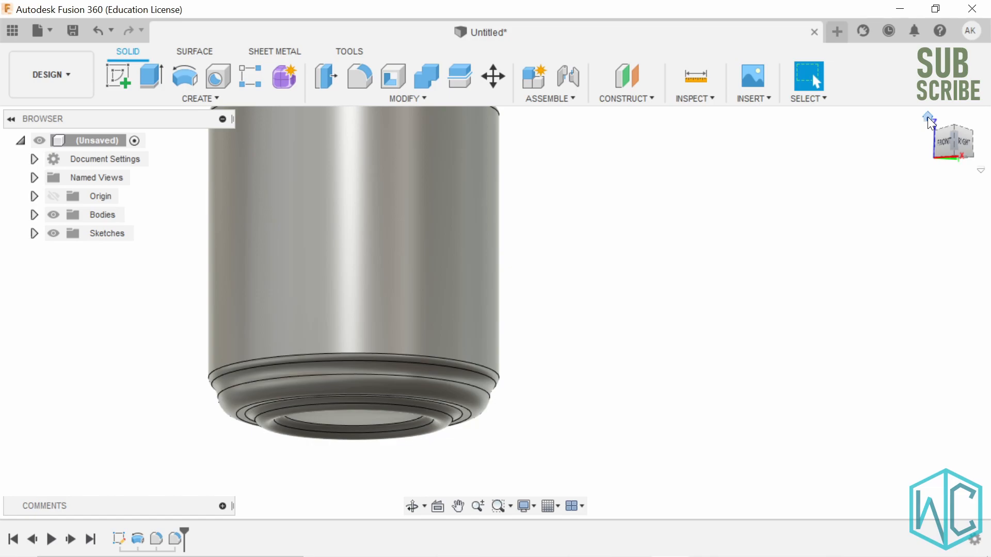
{"action": "left_click", "coordinate": [930, 116]}
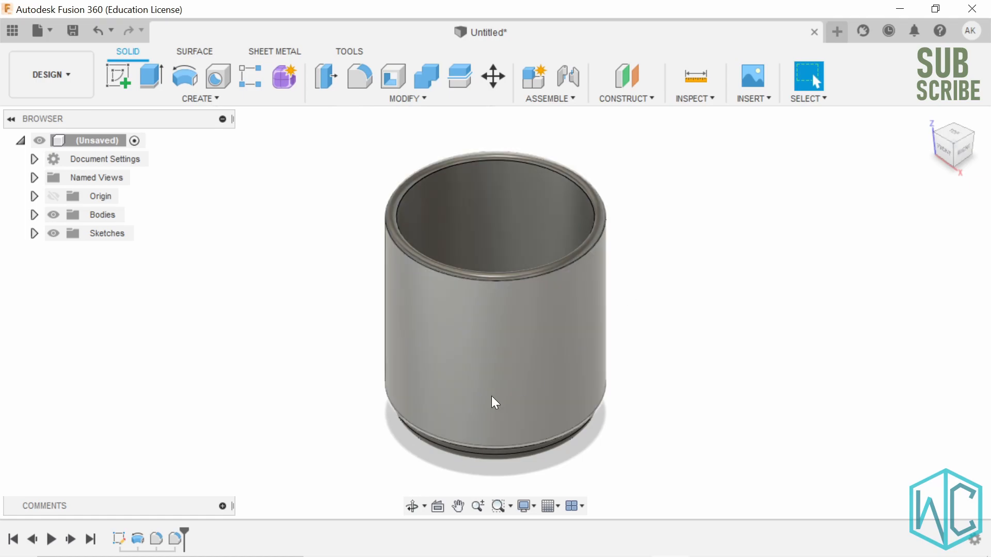
{"action": "left_click", "coordinate": [191, 101]}
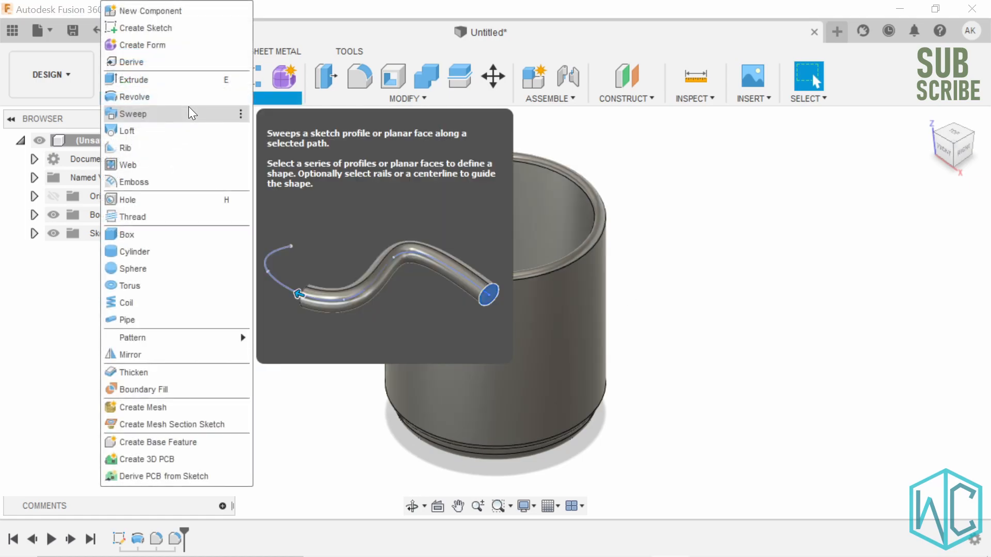
{"action": "left_click", "coordinate": [166, 119]}
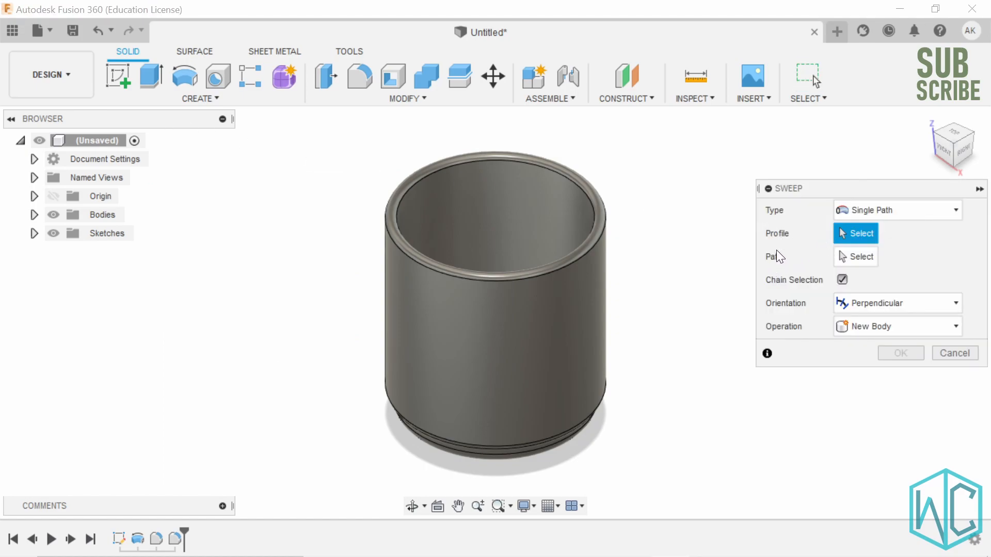
{"action": "left_click", "coordinate": [851, 212]}
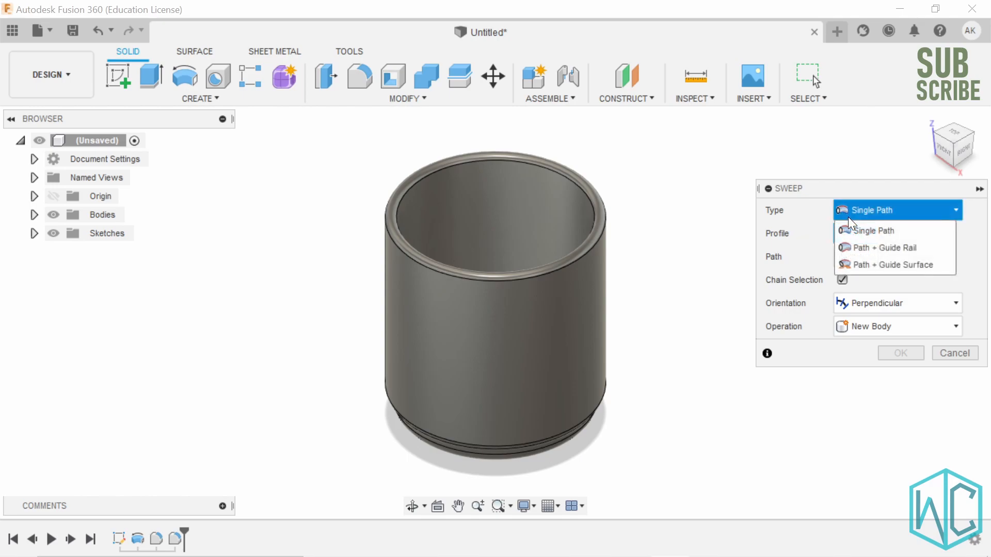
{"action": "left_click", "coordinate": [855, 249]}
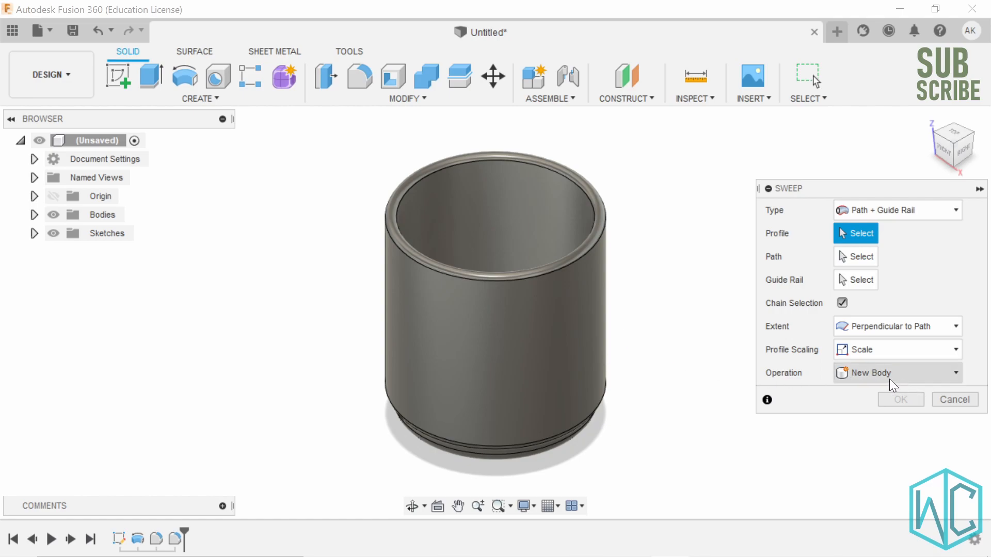
{"action": "left_click", "coordinate": [959, 403]}
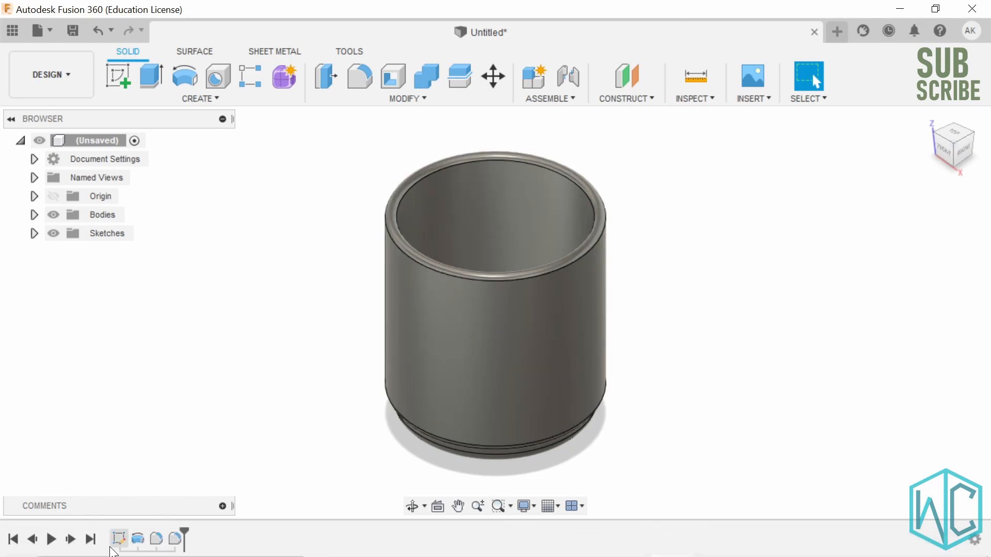
Edit the profile sketch and draw a handle outline outside the wall: about 27 mm horizontal, about 28 mm vertical, and a slanted line back to the wall
{"action": "right_click", "coordinate": [114, 546]}
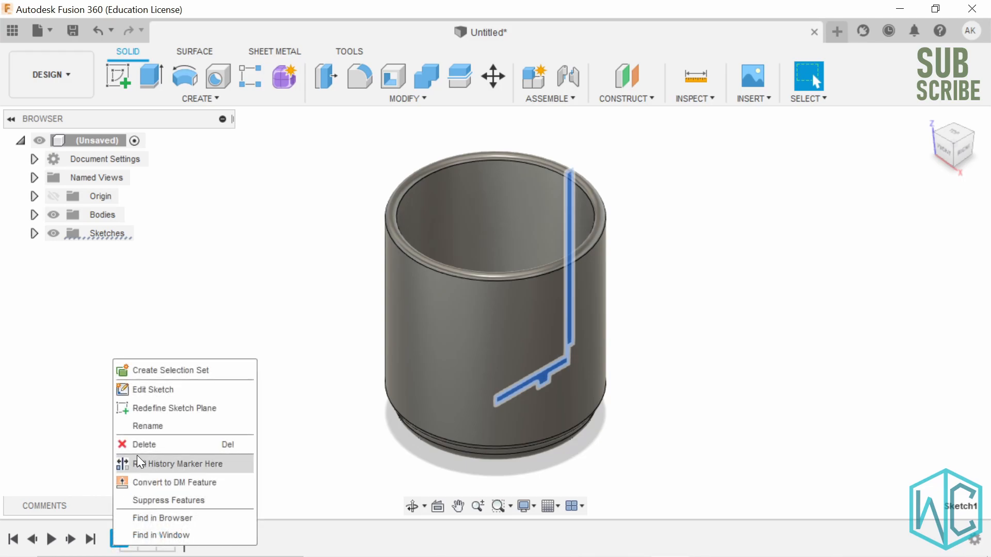
{"action": "left_click", "coordinate": [153, 390]}
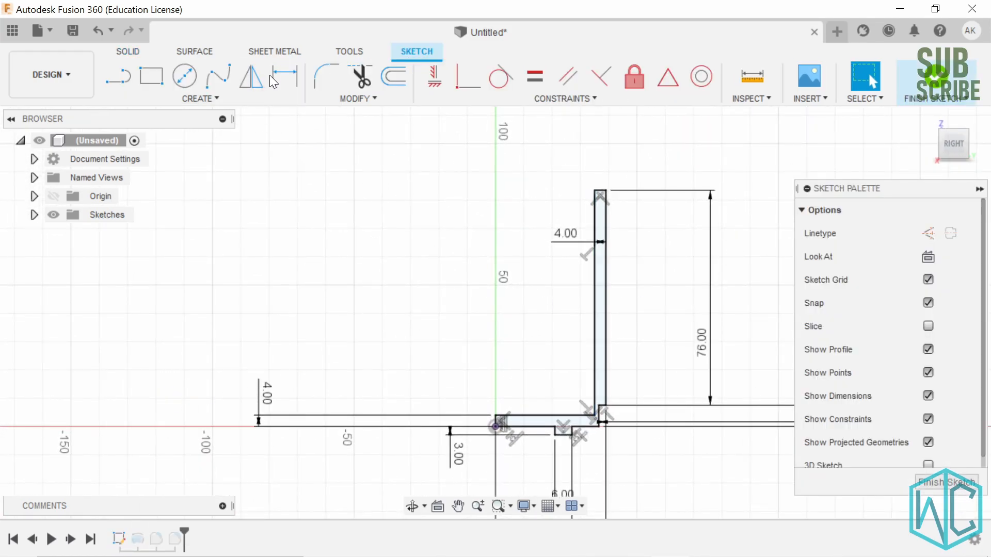
{"action": "key", "text": "l"}
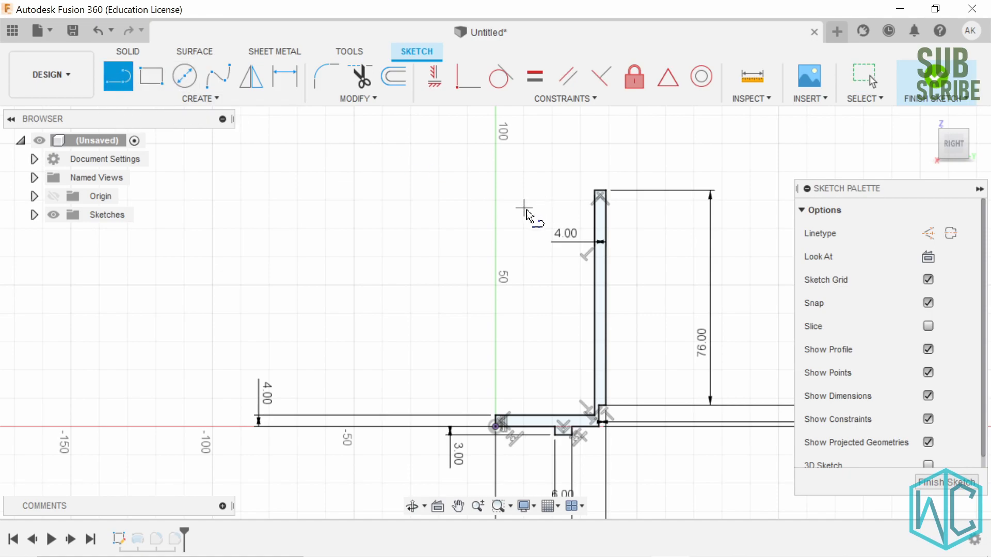
{"action": "left_click", "coordinate": [606, 226]}
{"action": "left_click", "coordinate": [681, 226]}
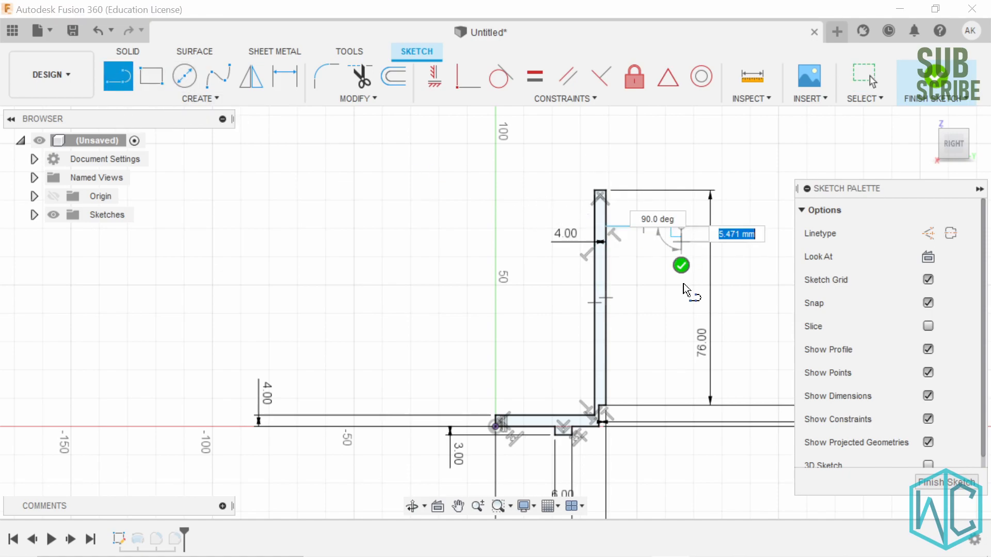
{"action": "left_click", "coordinate": [681, 303]}
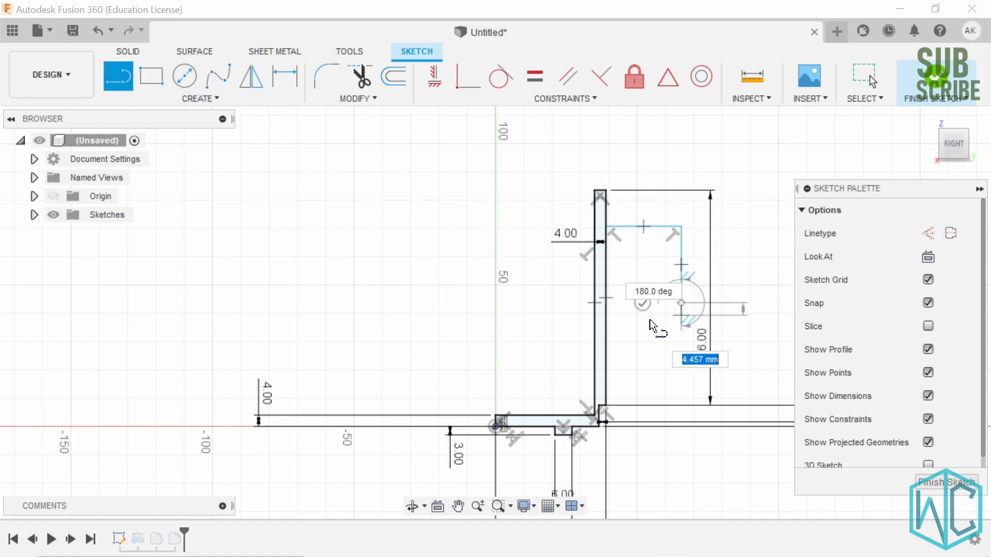
{"action": "left_click", "coordinate": [601, 367]}
Dimension the handle outline's horizontal line to 26 mm and its vertical line to 30 mm
{"action": "left_click", "coordinate": [284, 76]}
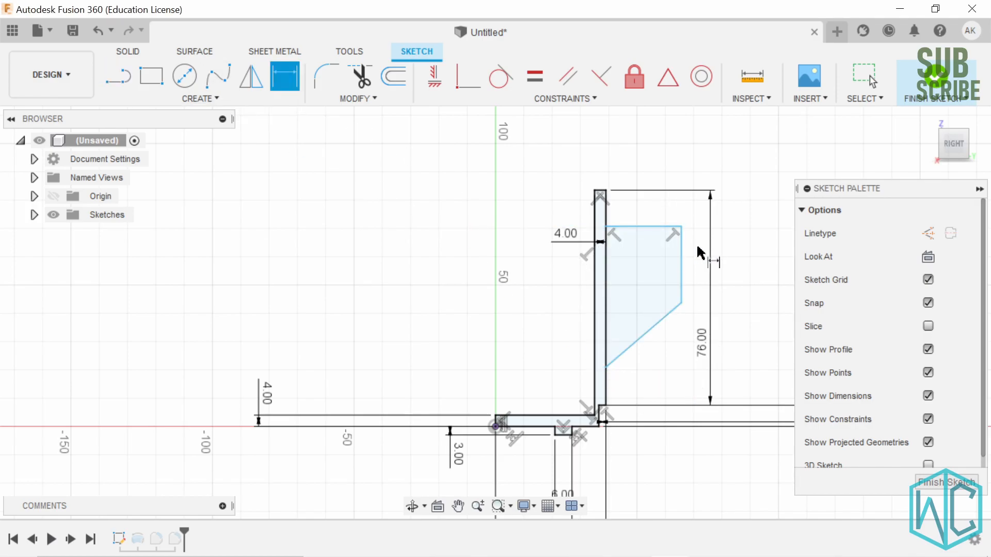
{"action": "left_click", "coordinate": [641, 226]}
{"action": "left_click", "coordinate": [661, 151]}
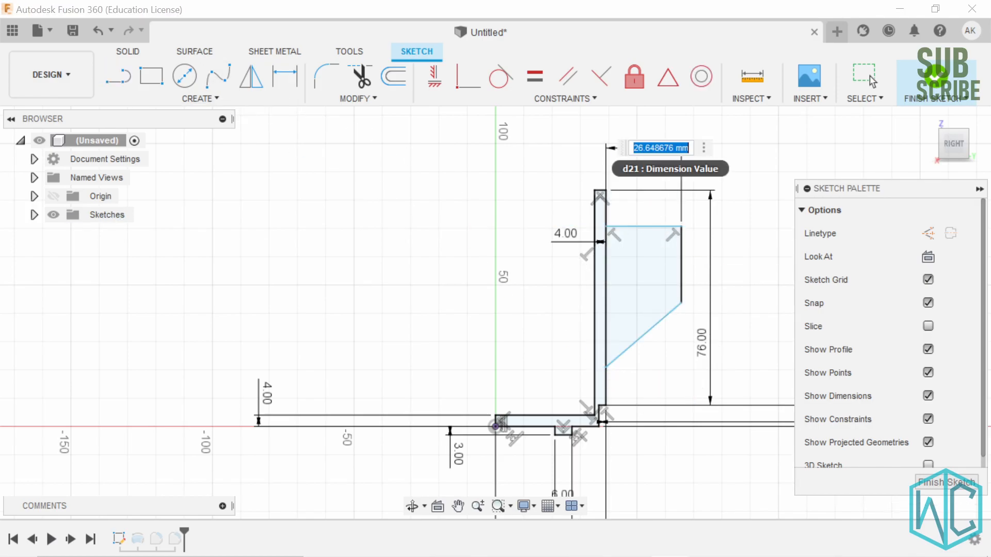
{"action": "type", "text": "26"}
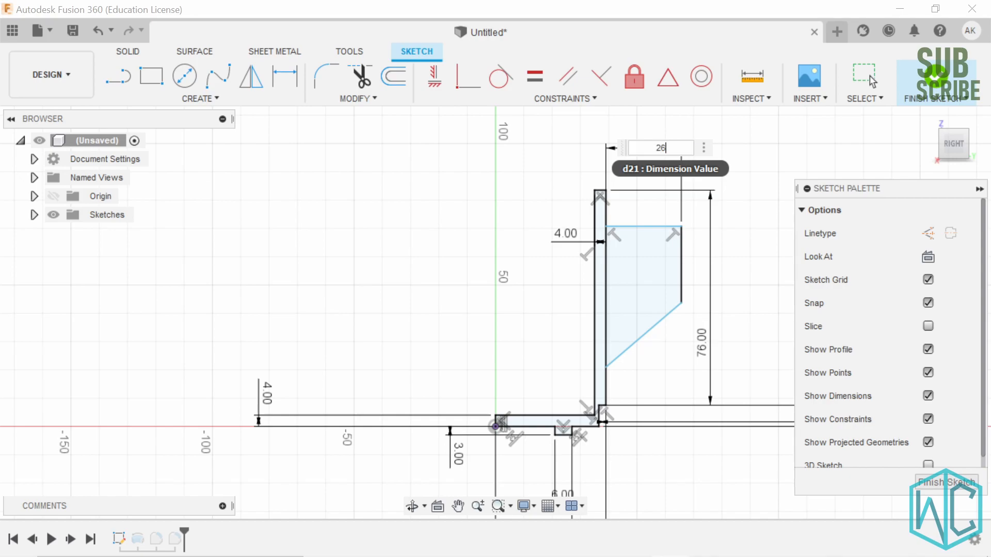
{"action": "key", "text": "Return"}
{"action": "left_click", "coordinate": [678, 269]}
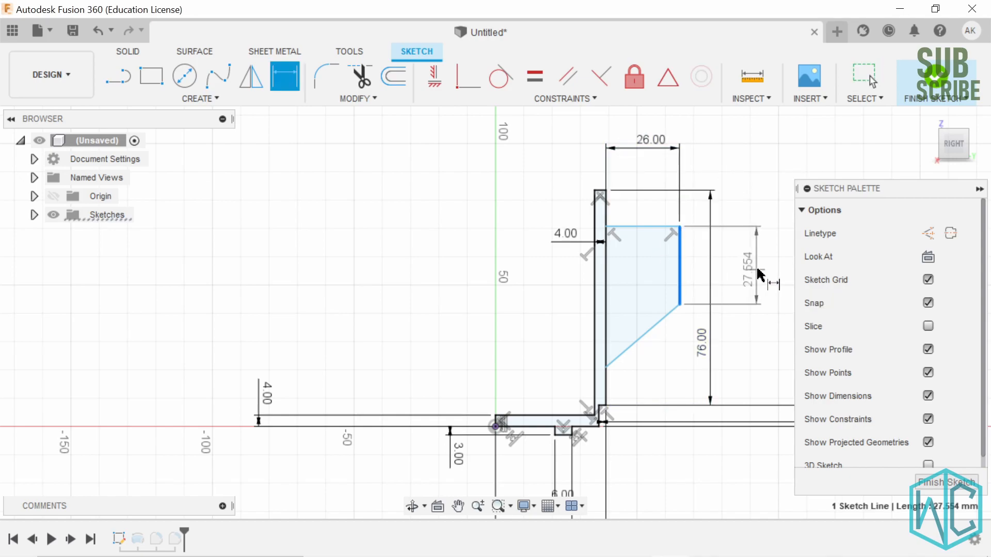
{"action": "left_click", "coordinate": [762, 269]}
{"action": "type", "text": "30"}
{"action": "key", "text": "Return"}
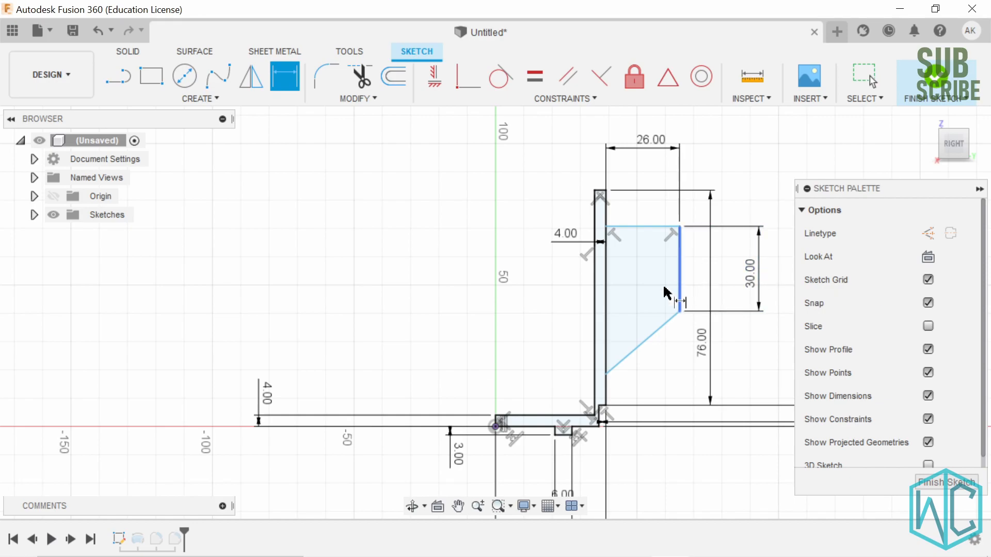
Set the angle between the handle's slanted line and the outer wall line to 50 degrees
{"action": "left_click", "coordinate": [654, 332]}
{"action": "left_click", "coordinate": [603, 328]}
{"action": "left_click", "coordinate": [642, 293]}
{"action": "type", "text": "50"}
{"action": "key", "text": "Return"}
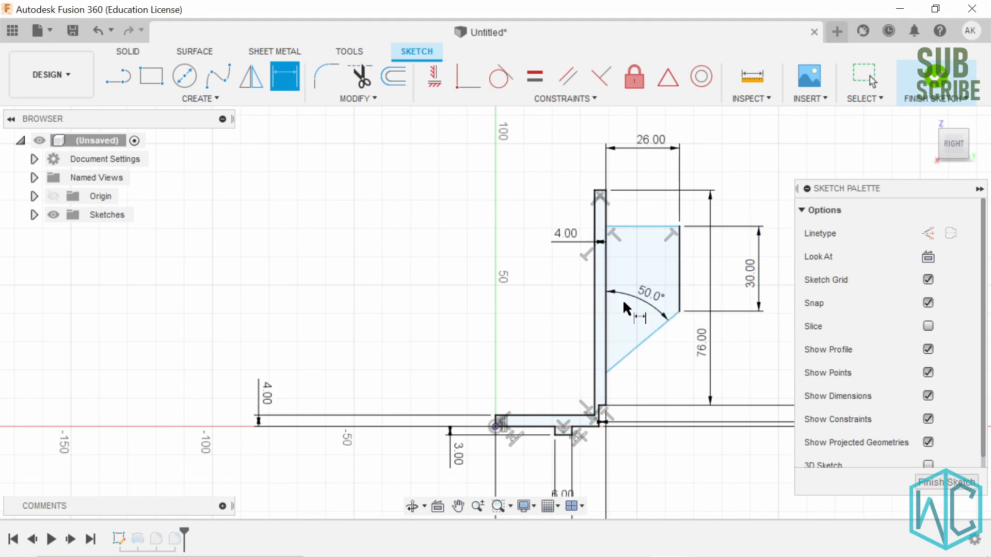
Dimension the vertical distance from the wall's upper end to the handle's horizontal line as 15 mm
{"action": "left_click", "coordinate": [655, 227]}
{"action": "left_click", "coordinate": [600, 191]}
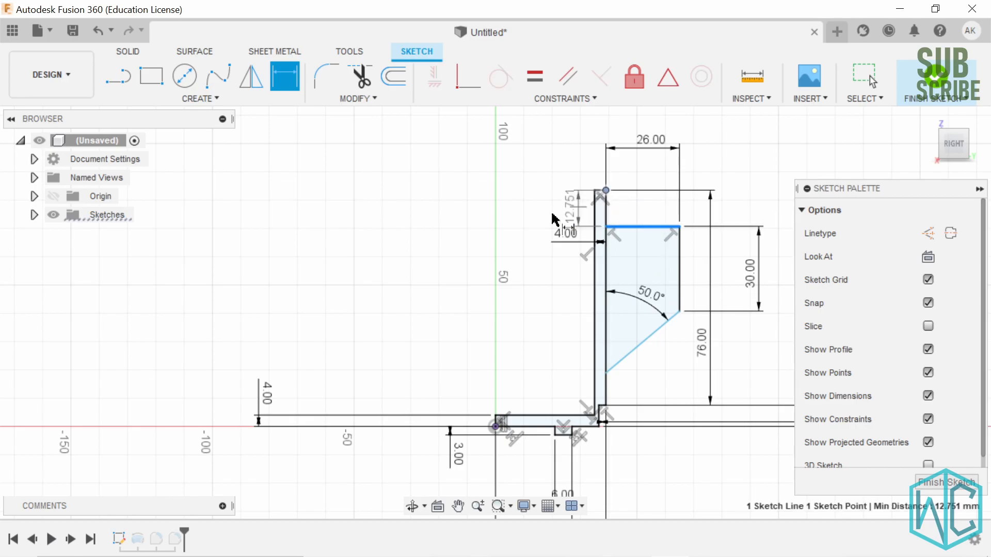
{"action": "left_click", "coordinate": [529, 168]}
{"action": "type", "text": "1"}
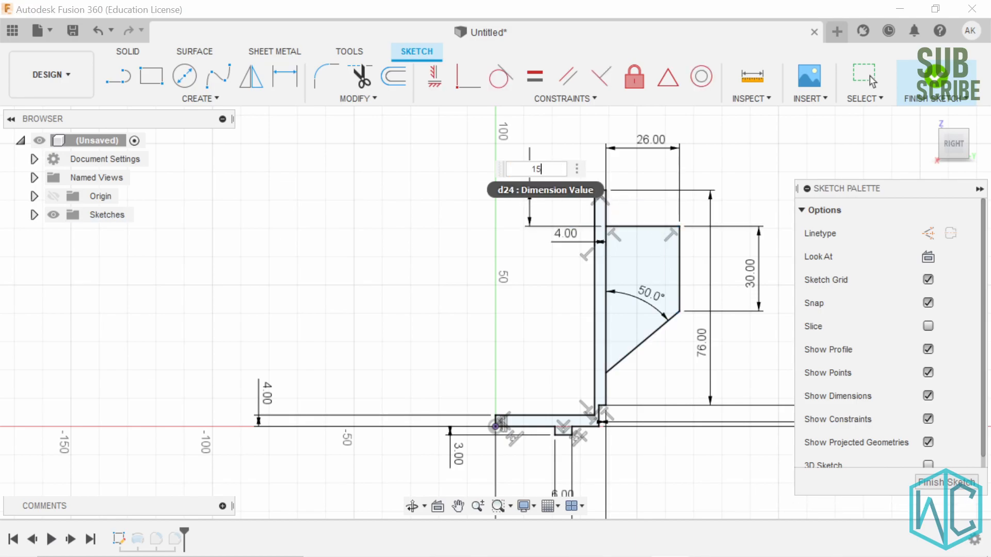
{"action": "type", "text": "5"}
{"action": "key", "text": "Return"}
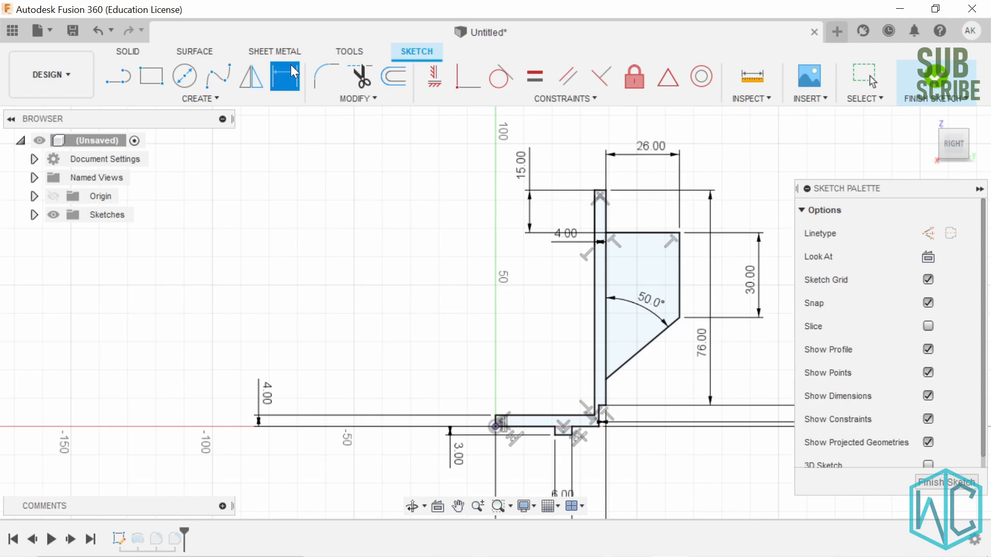
Fillet the handle outline's two outer corners with a 10 mm radius and finish the sketch
{"action": "left_click", "coordinate": [327, 77]}
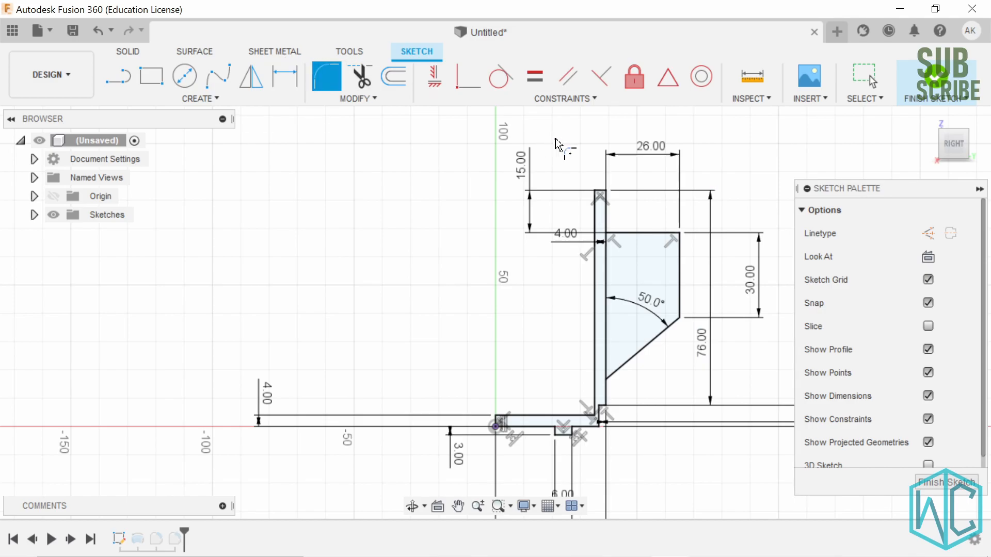
{"action": "left_click", "coordinate": [682, 236]}
{"action": "key", "text": "Return"}
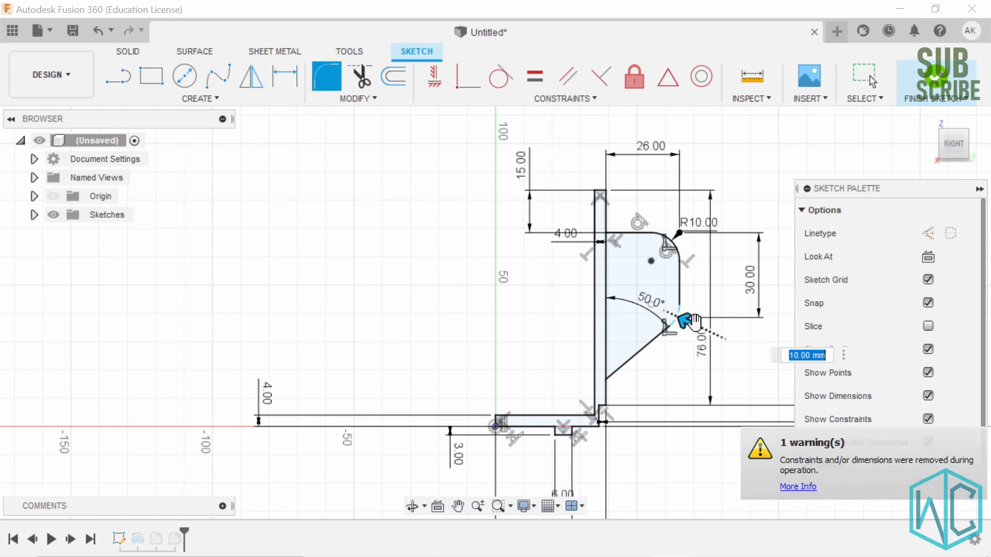
{"action": "key", "text": "Return"}
{"action": "key", "text": "Escape"}
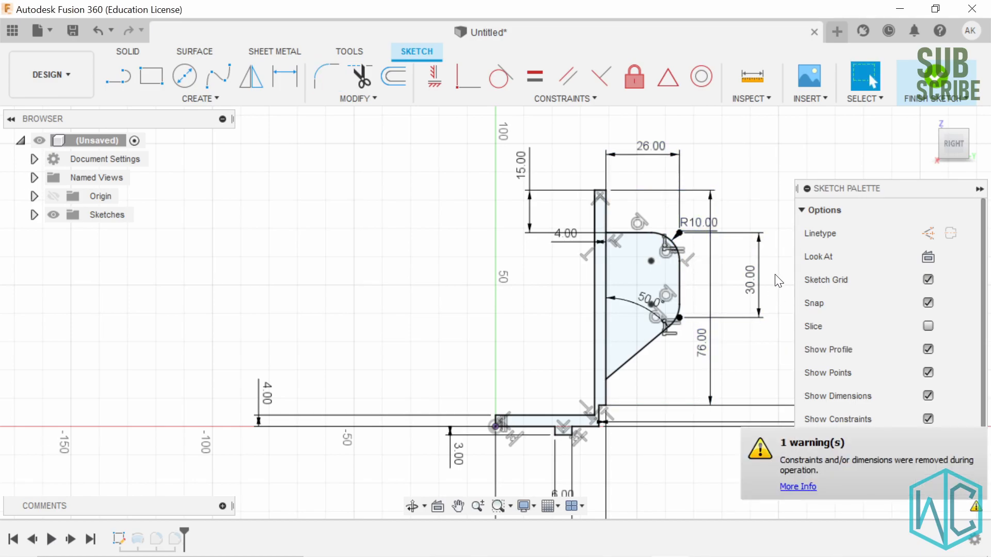
{"action": "left_click", "coordinate": [933, 88]}
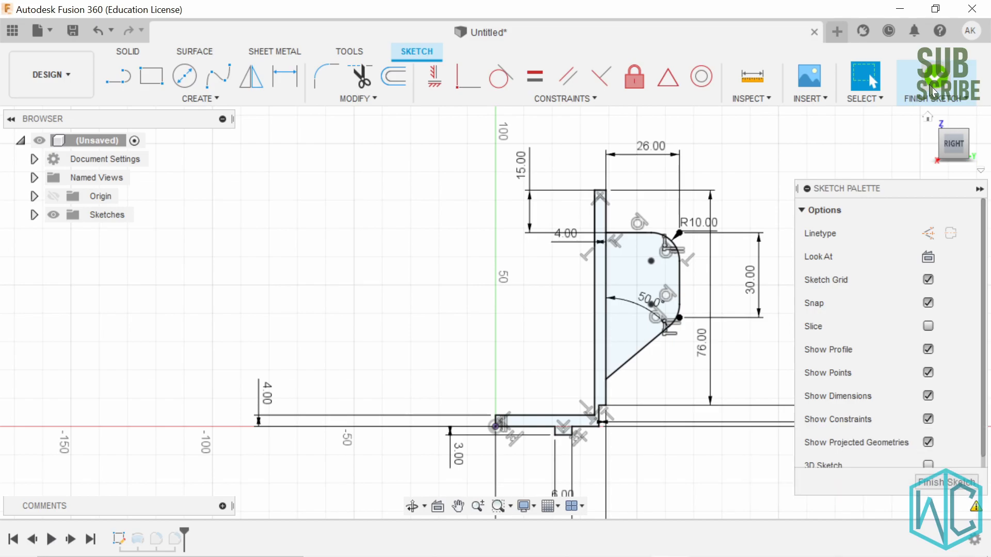
Reopen the profile sketch and offset the handle outline's three lines and two arcs 4 mm outward
{"action": "right_click", "coordinate": [121, 538]}
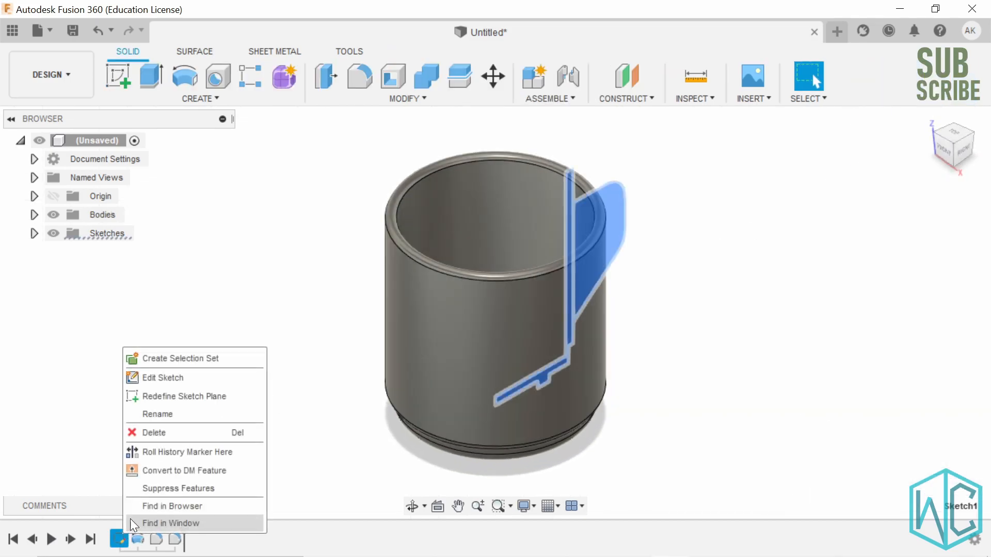
{"action": "left_click", "coordinate": [156, 387]}
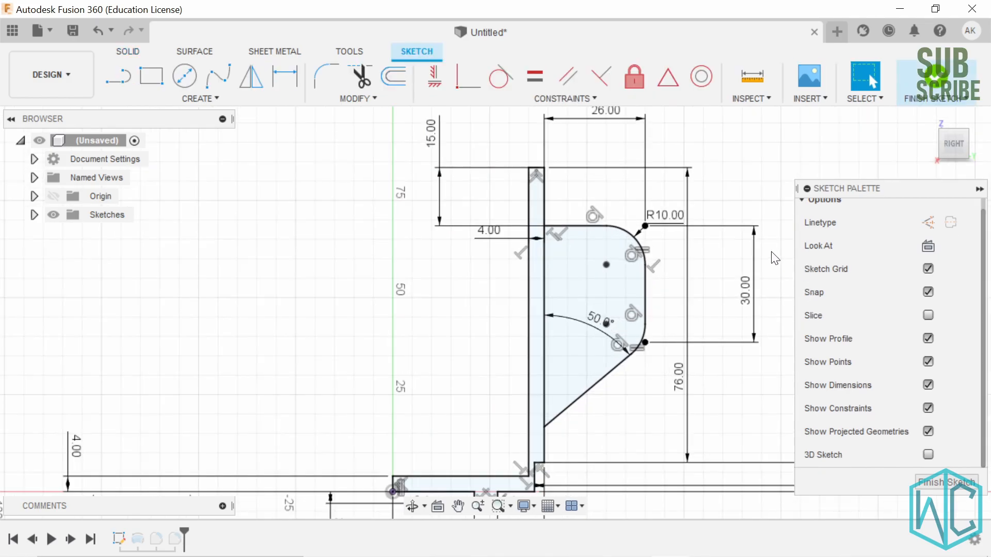
{"action": "scroll", "coordinate": [687, 225], "scroll_direction": "up", "scroll_amount": 1}
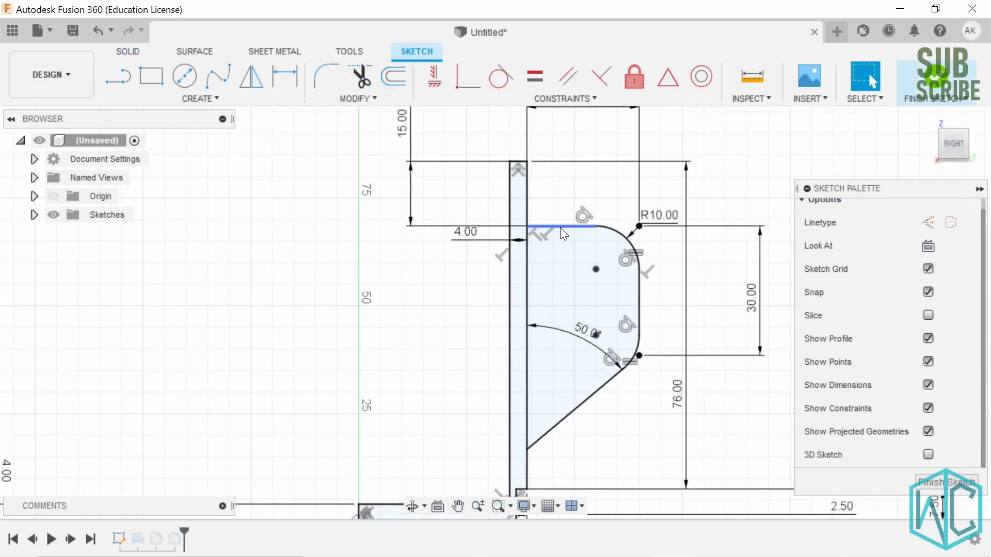
{"action": "left_click", "coordinate": [559, 227]}
{"action": "left_click", "coordinate": [630, 241], "text": "shift"}
{"action": "left_click", "coordinate": [638, 312], "text": "shift"}
{"action": "left_click", "coordinate": [636, 345], "text": "shift"}
{"action": "left_click", "coordinate": [605, 385], "text": "shift"}
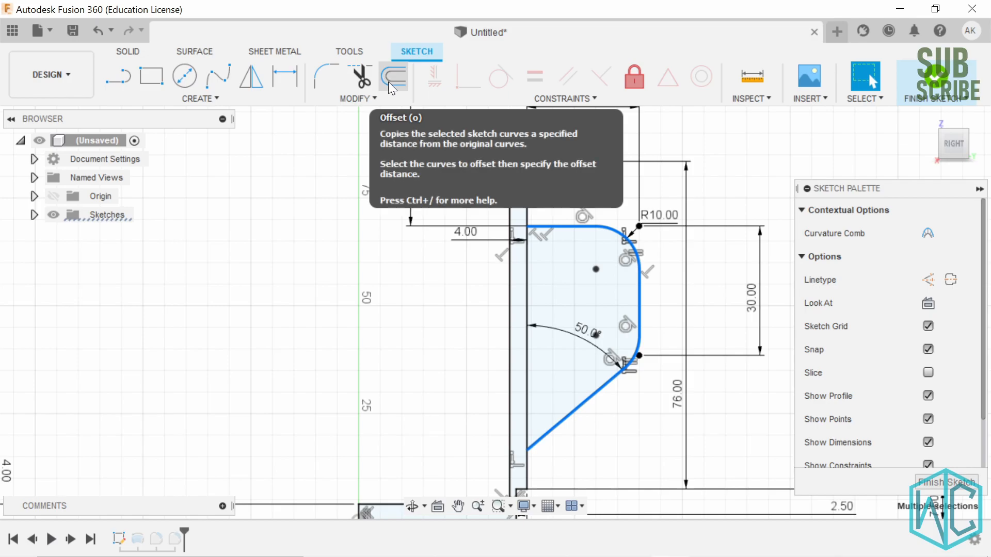
{"action": "left_click", "coordinate": [356, 99]}
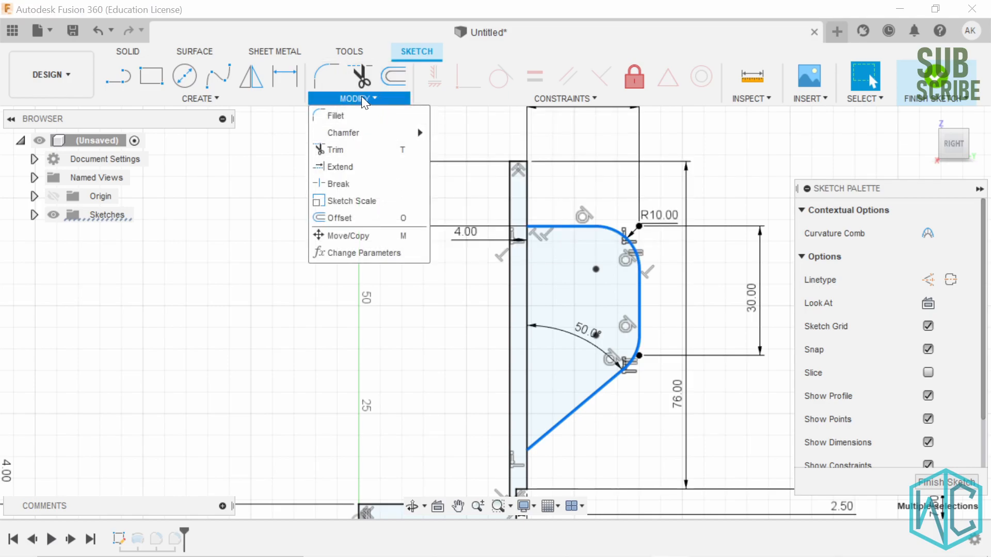
{"action": "left_click", "coordinate": [354, 218]}
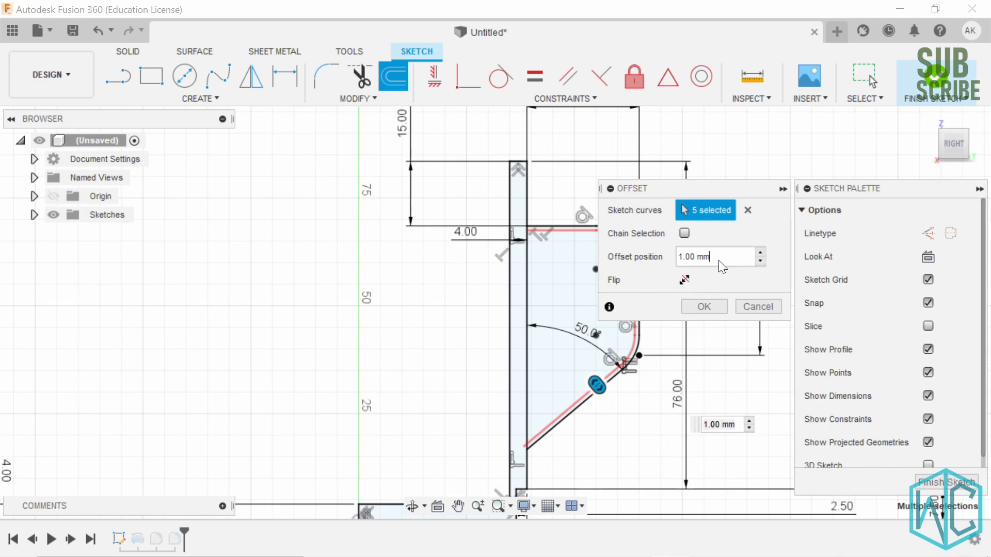
{"action": "type", "text": "4"}
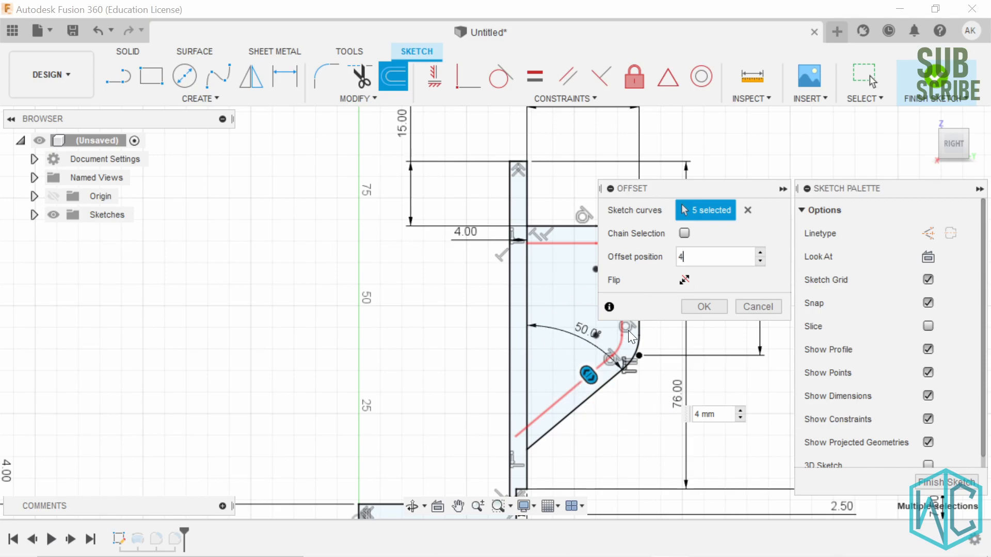
{"action": "left_click", "coordinate": [683, 280]}
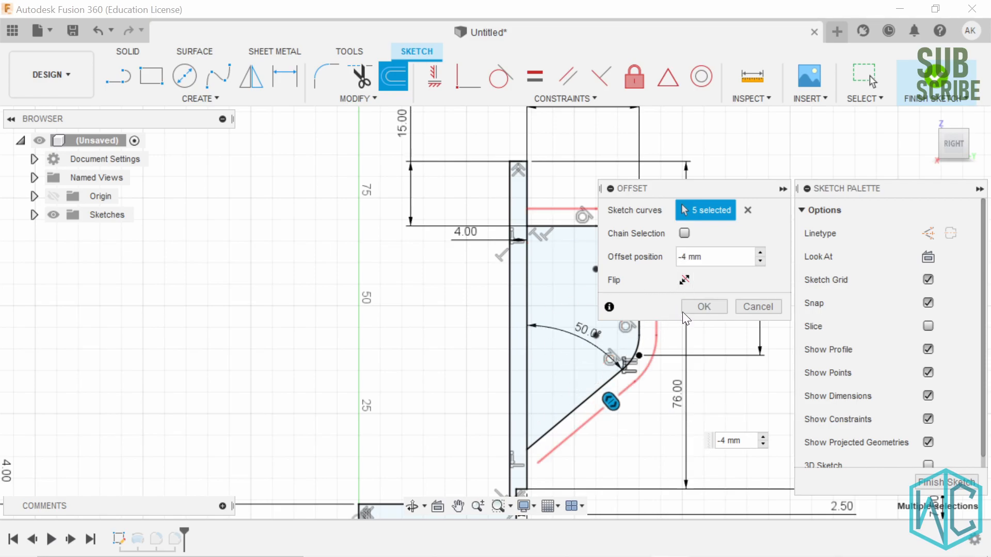
{"action": "left_click", "coordinate": [688, 307]}
Draw a line about 3 mm long continuing the offset slanted line from its open lower end to the outer wall
{"action": "left_click", "coordinate": [118, 78]}
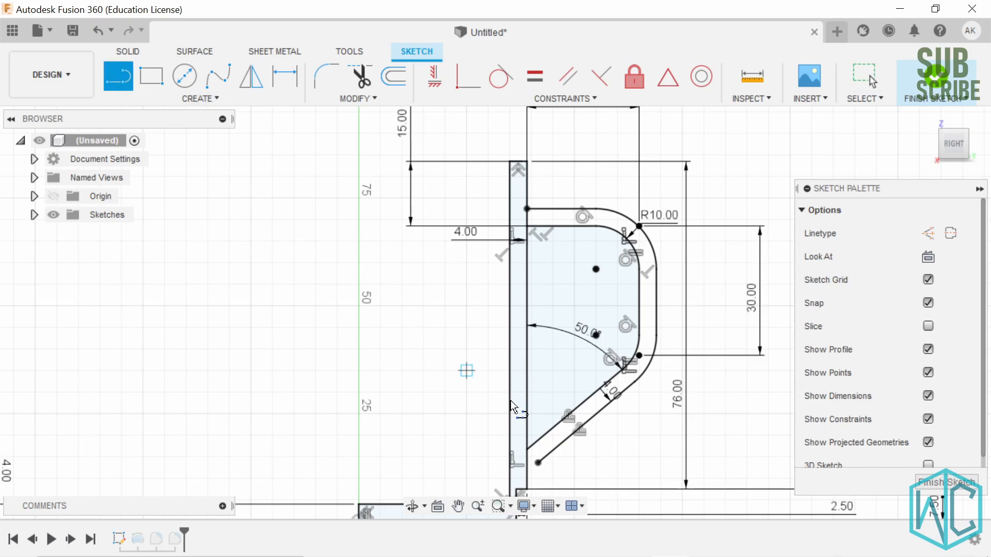
{"action": "scroll", "coordinate": [537, 461], "scroll_direction": "up", "scroll_amount": 3}
{"action": "left_click", "coordinate": [530, 455]}
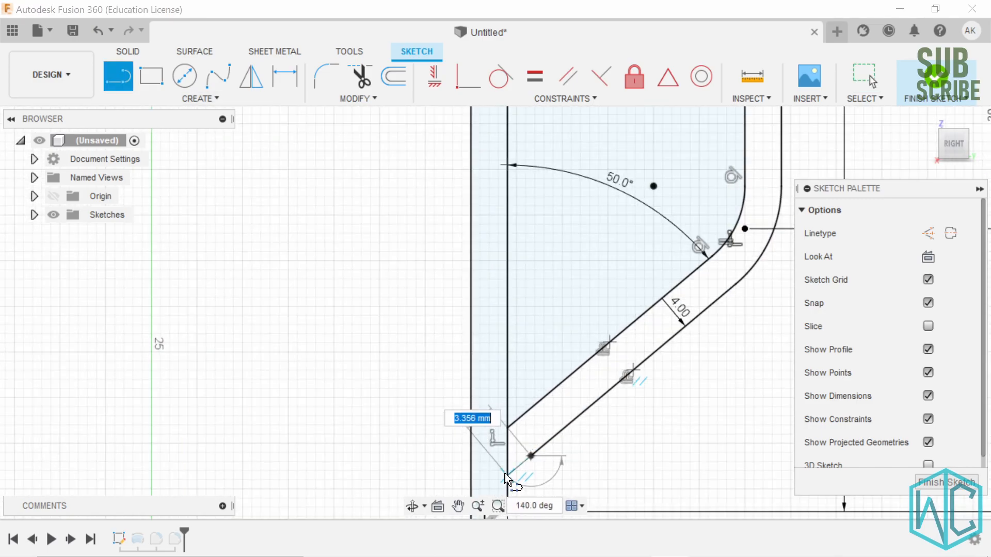
{"action": "left_click", "coordinate": [504, 472]}
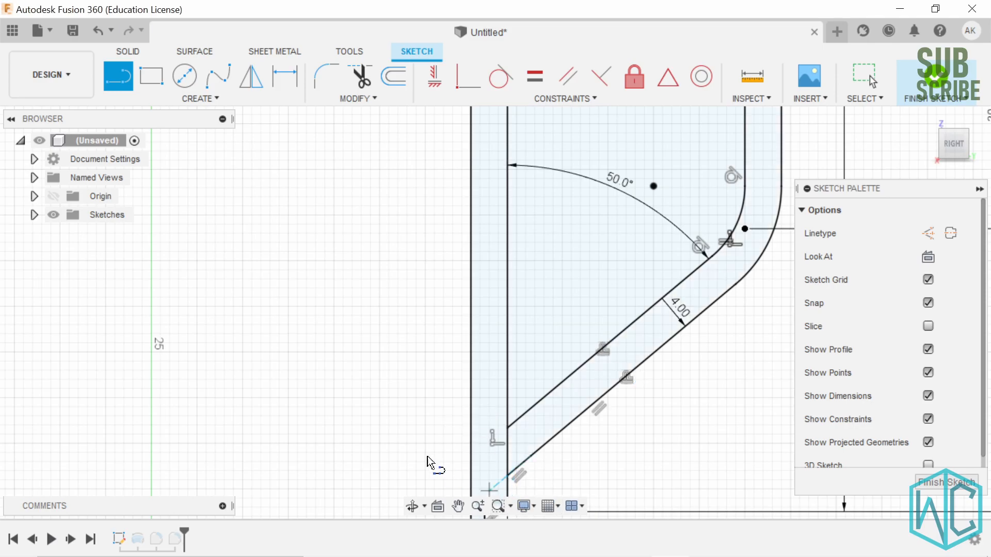
{"action": "scroll", "coordinate": [428, 382], "scroll_direction": "down", "scroll_amount": 2}
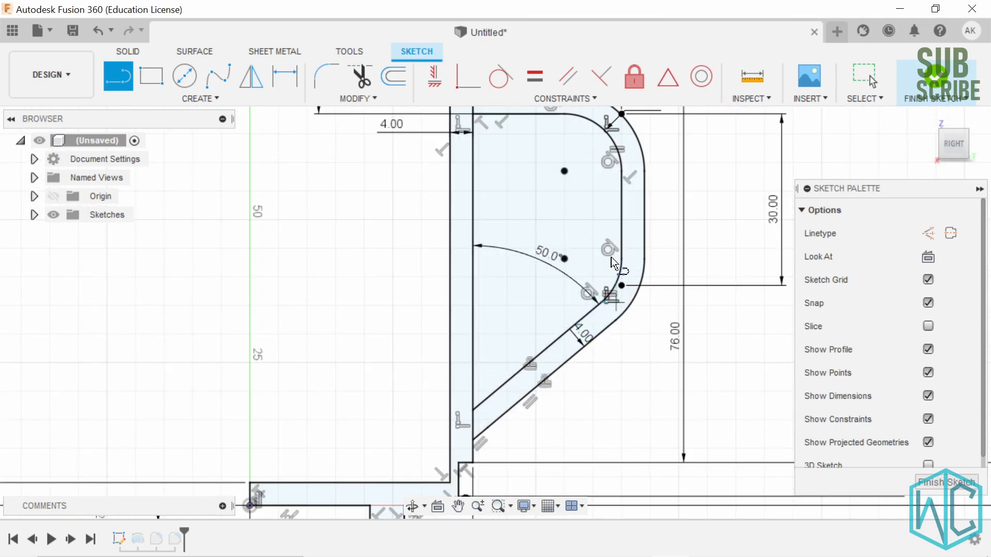
Finish the handle sketch and make Sketch1 visible again on the mug body
{"action": "left_click", "coordinate": [933, 80]}
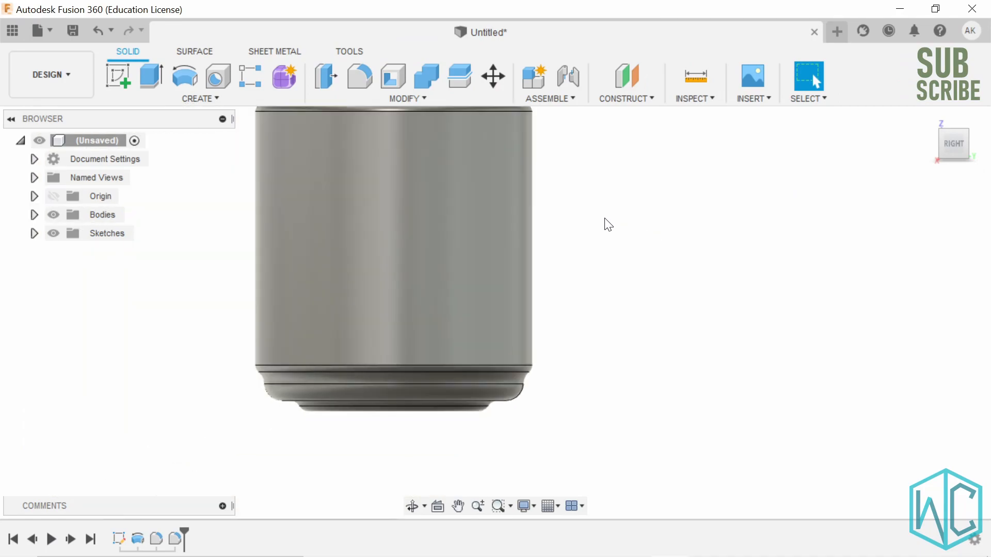
{"action": "middle_click_drag", "start_coordinate": [576, 201], "coordinate": [529, 230], "text": "shift"}
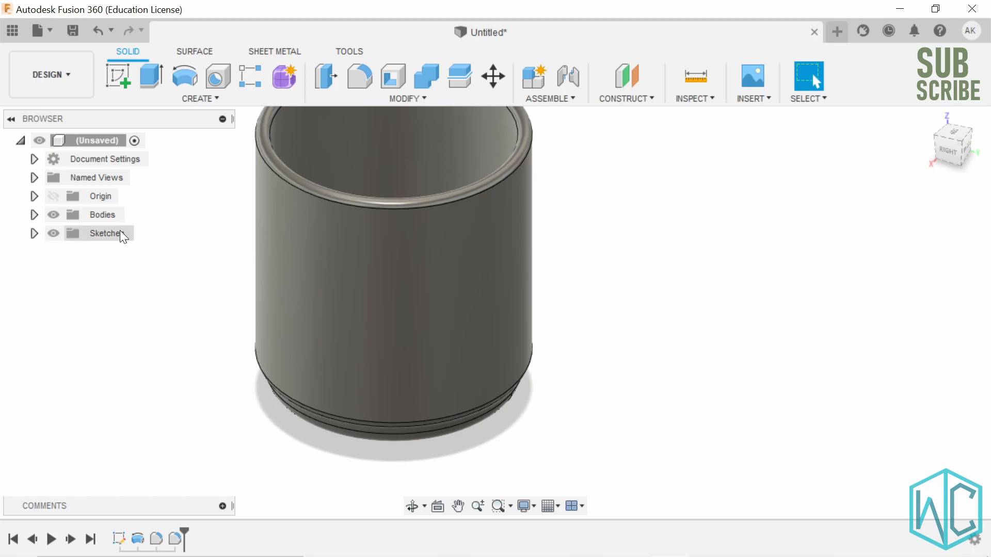
{"action": "left_click", "coordinate": [34, 233]}
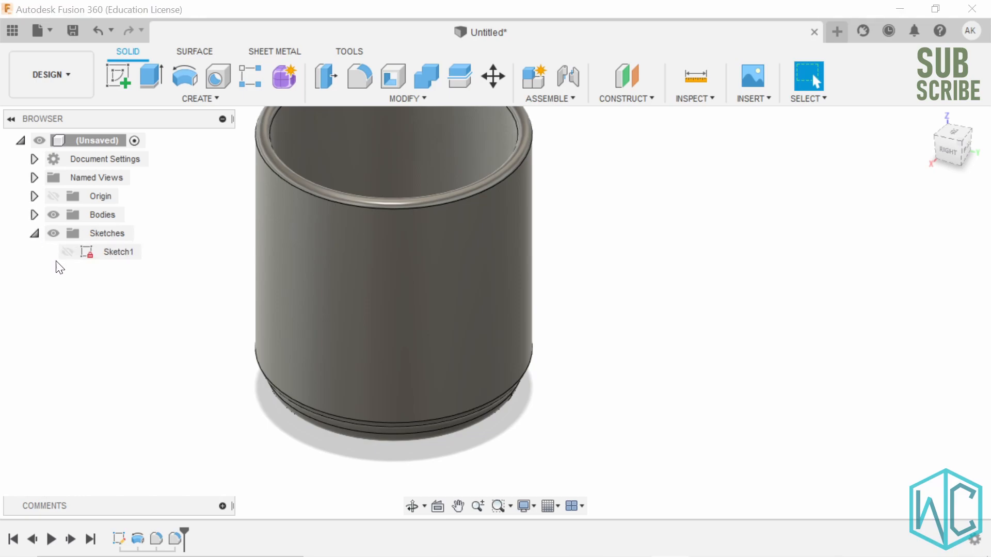
{"action": "left_click", "coordinate": [71, 253]}
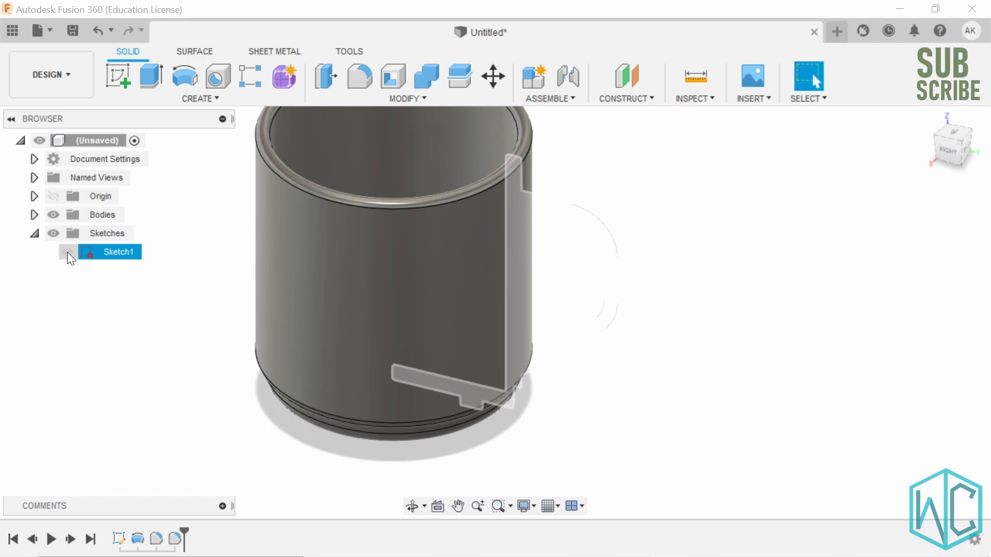
{"action": "left_click", "coordinate": [67, 252]}
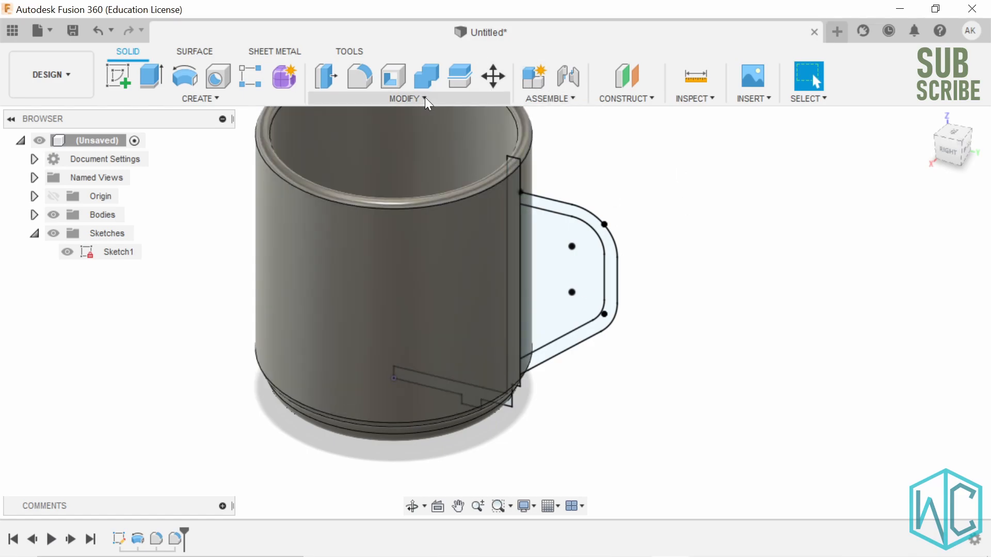
Construct a plane tangent to the mug's outer cylindrical face on the handle side, at an angle of 0 degrees
{"action": "left_click", "coordinate": [625, 98]}
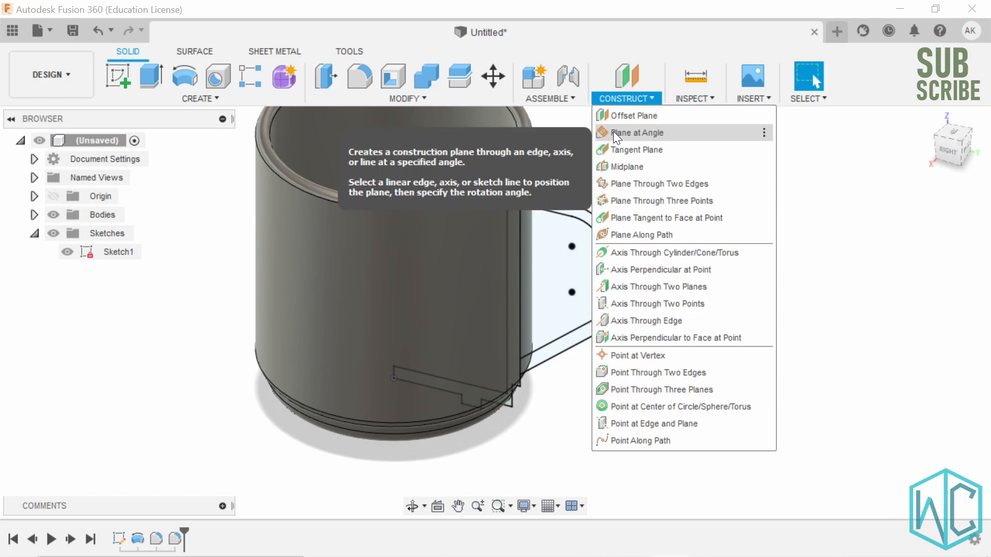
{"action": "left_click", "coordinate": [619, 149]}
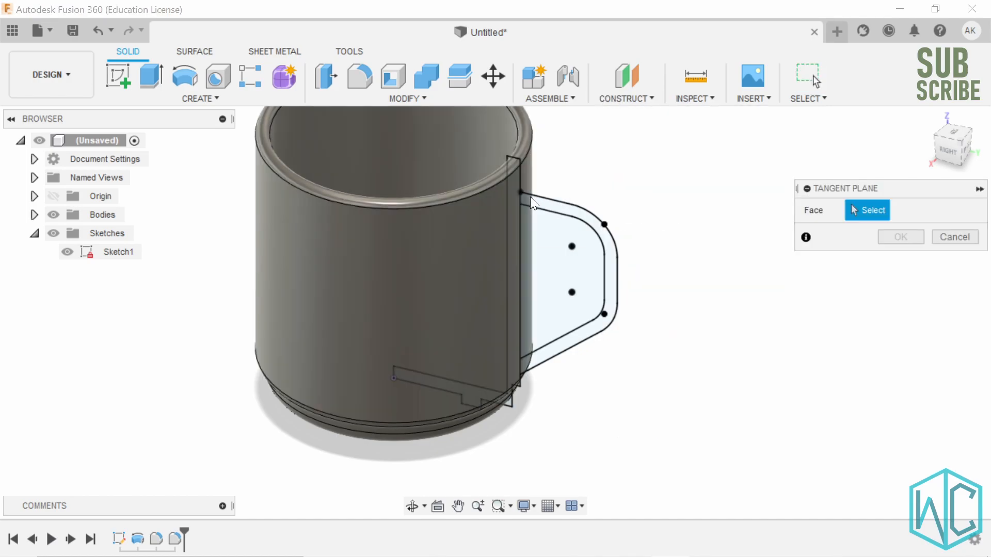
{"action": "left_click", "coordinate": [473, 231]}
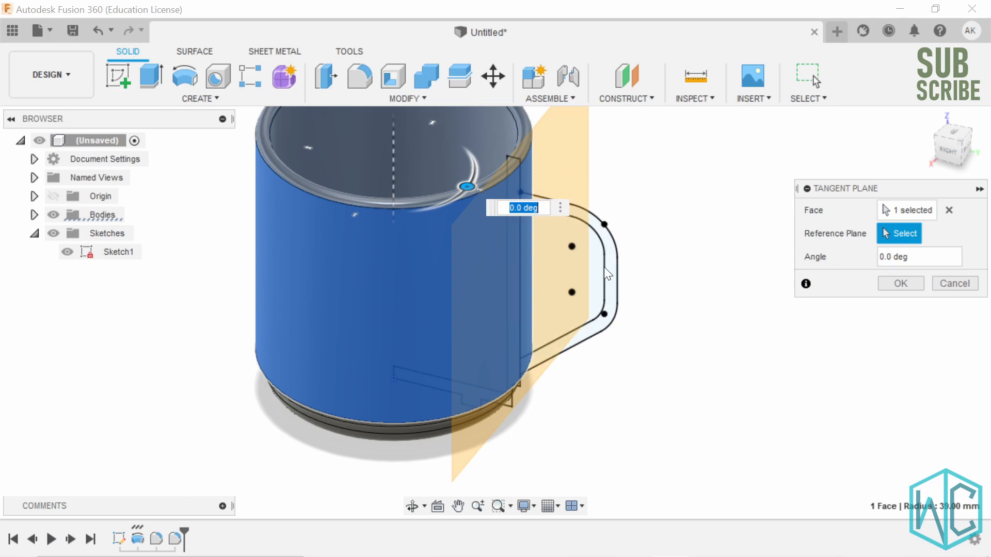
{"action": "left_click", "coordinate": [901, 283]}
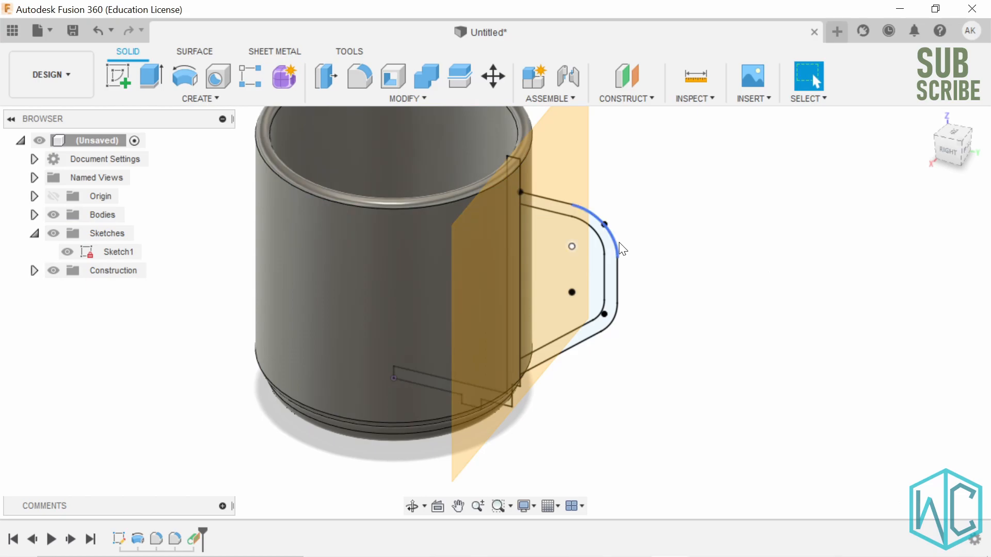
Start a sketch on the tangent plane and draw a center rectangle about 22 mm wide, centred on the vertical axis near the handle's upper end
{"action": "left_click", "coordinate": [117, 77]}
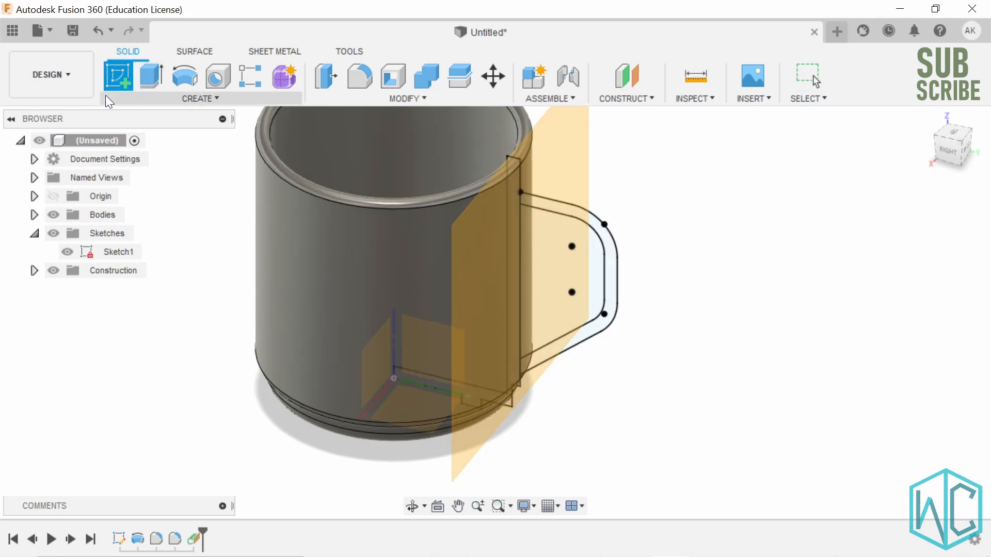
{"action": "left_click", "coordinate": [580, 160]}
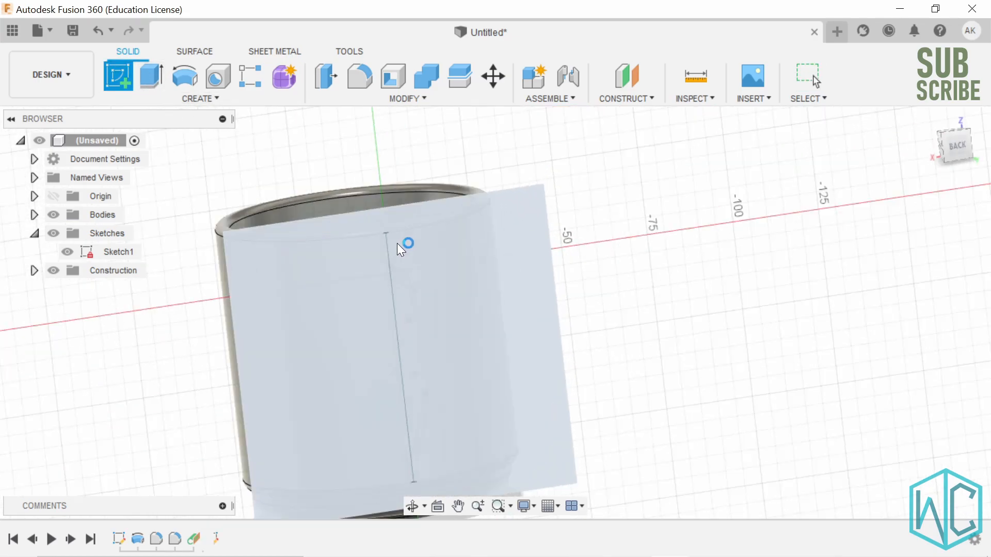
{"action": "left_click", "coordinate": [163, 98]}
{"action": "mouse_move", "coordinate": [161, 138]}
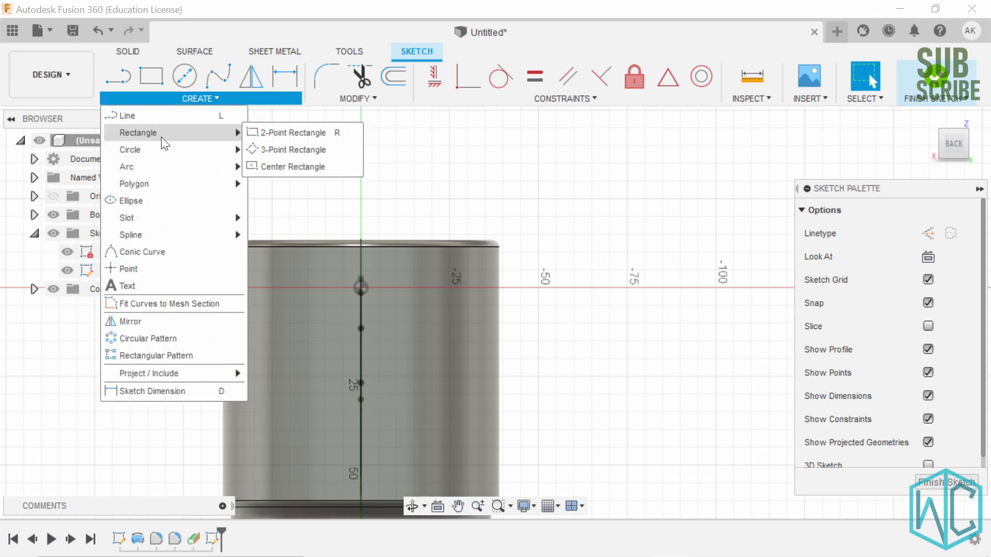
{"action": "left_click", "coordinate": [269, 165]}
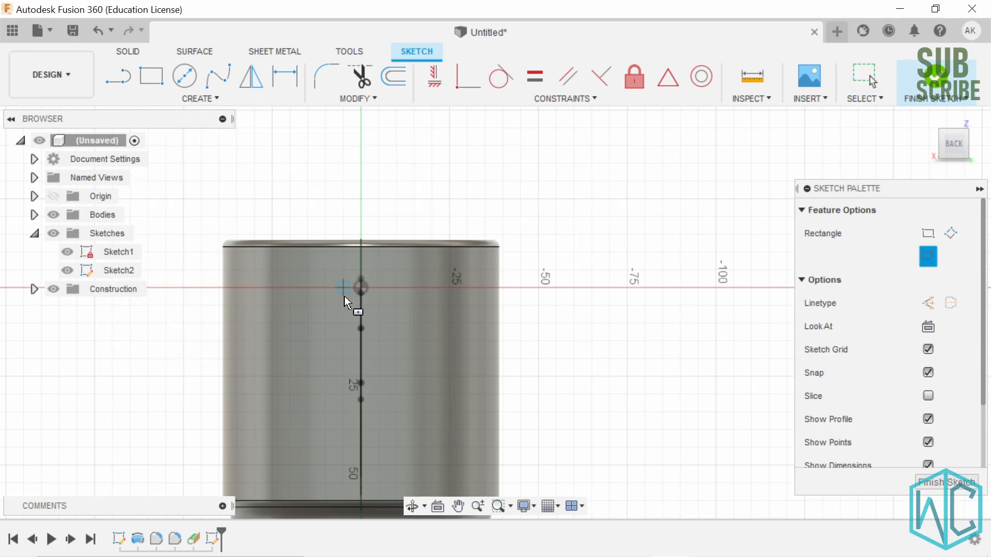
{"action": "left_click", "coordinate": [360, 304]}
{"action": "left_click", "coordinate": [401, 333]}
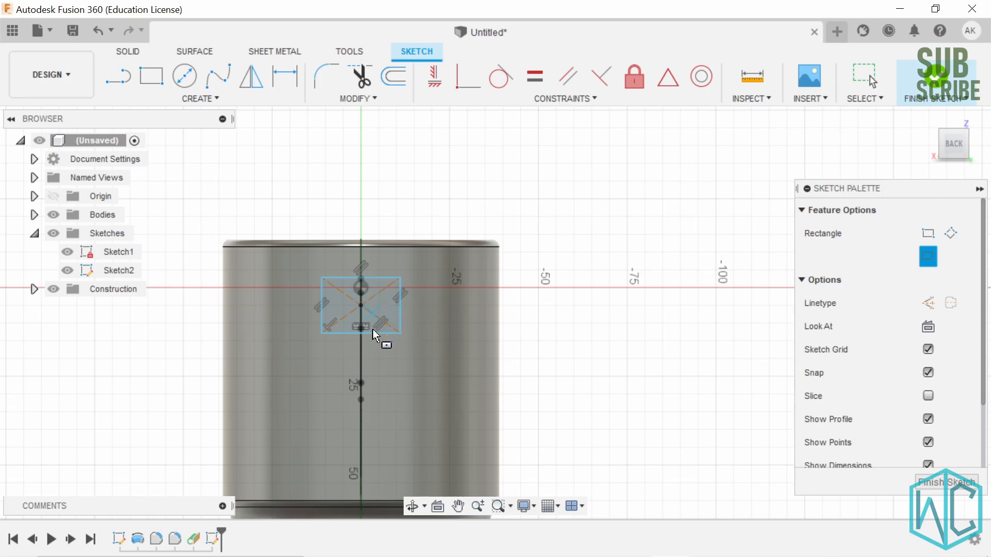
{"action": "key", "text": "Escape"}
Try to make the rectangle's center point coincident with the upper end of the handle's outer line
{"action": "middle_click_drag", "start_coordinate": [379, 316], "coordinate": [370, 304], "text": "shift"}
{"action": "scroll", "coordinate": [370, 305], "scroll_direction": "up", "scroll_amount": 3}
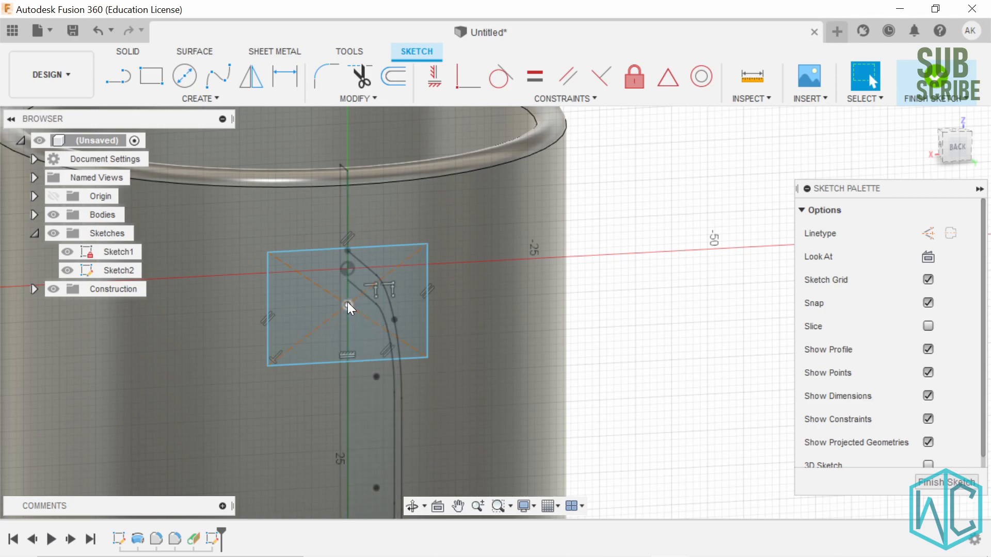
{"action": "left_click", "coordinate": [347, 305]}
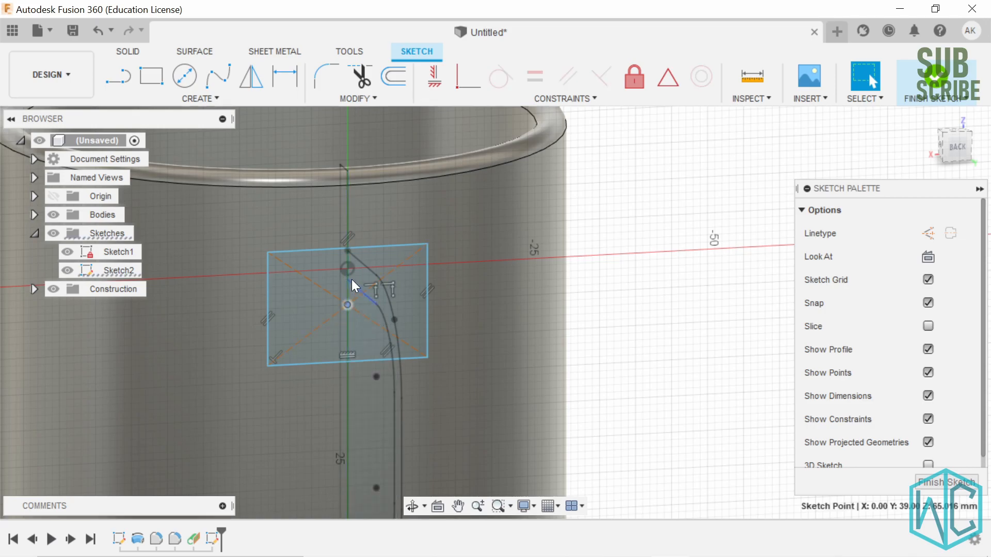
{"action": "left_click", "coordinate": [347, 251]}
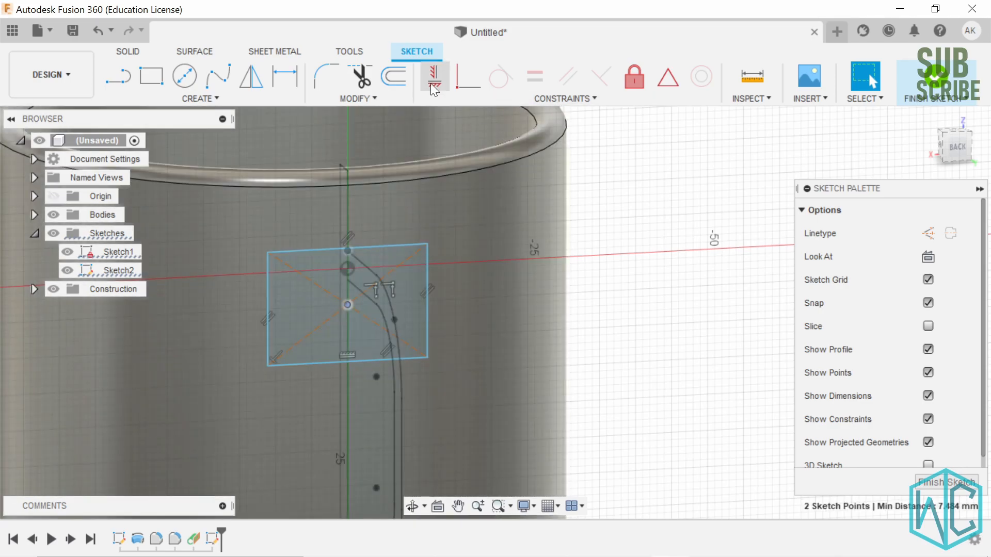
{"action": "left_click", "coordinate": [458, 82]}
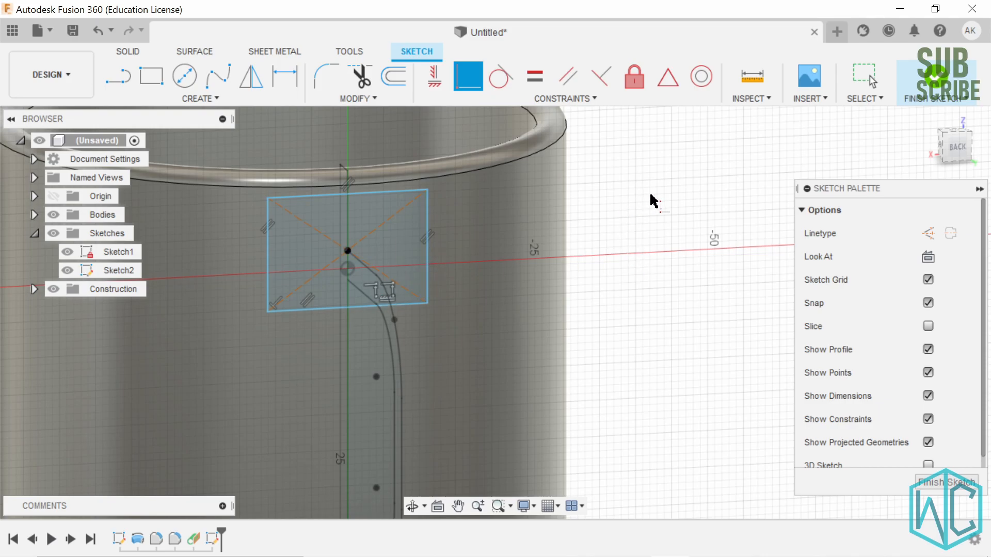
Undo the coincident constraint between the rectangle's center and the outer handle line's endpoint
{"action": "mouse_move", "coordinate": [622, 280]}
{"action": "middle_mouse_down", "text": "shift"}
{"action": "mouse_move", "coordinate": [647, 282]}
{"action": "mouse_move", "coordinate": [634, 281]}
{"action": "middle_mouse_up", "text": "shift"}
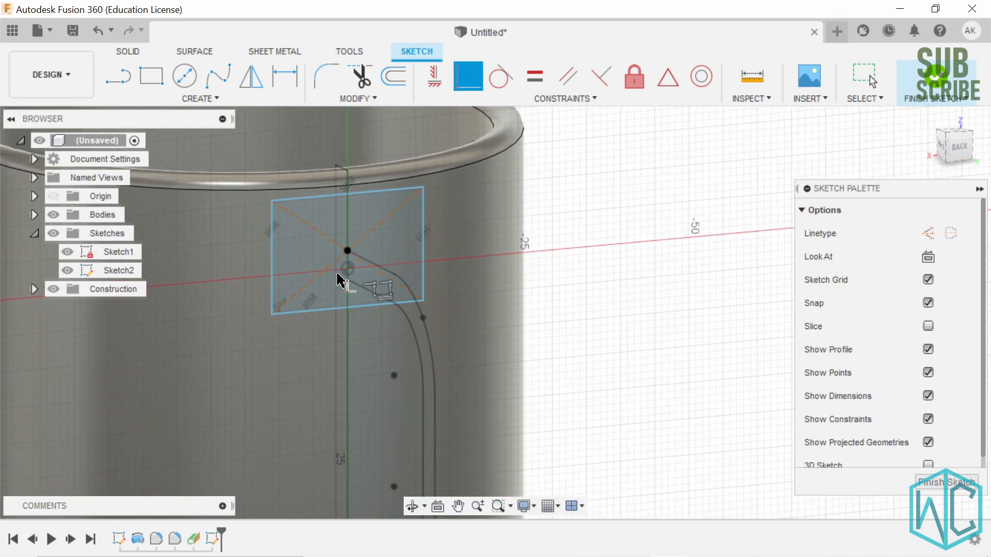
{"action": "key", "text": "Escape"}
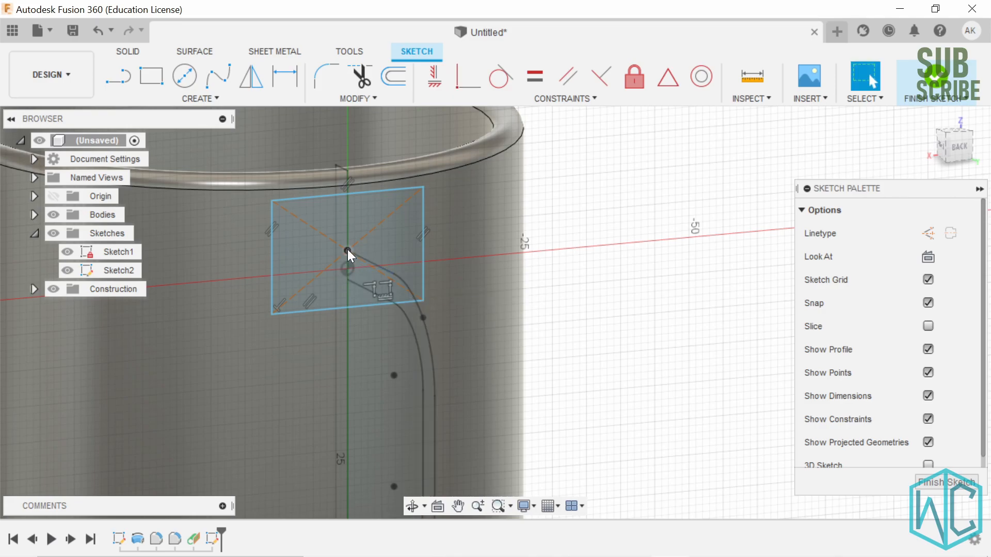
{"action": "left_click", "coordinate": [347, 250]}
{"action": "key", "text": "ctrl+z"}
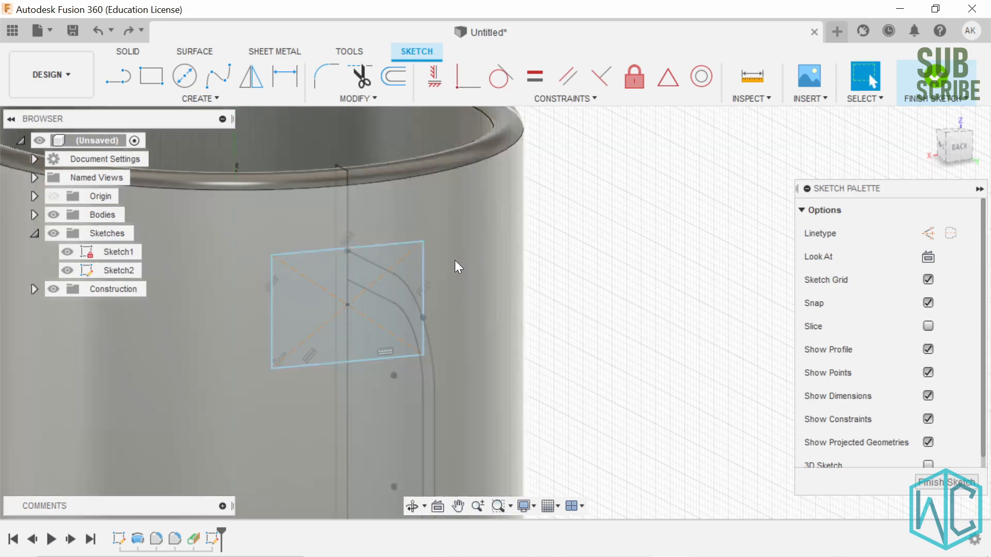
Make the rectangle's center point coincident with the upper end of the handle's inner line
{"action": "left_click", "coordinate": [347, 305]}
{"action": "left_click", "coordinate": [348, 280], "text": "shift"}
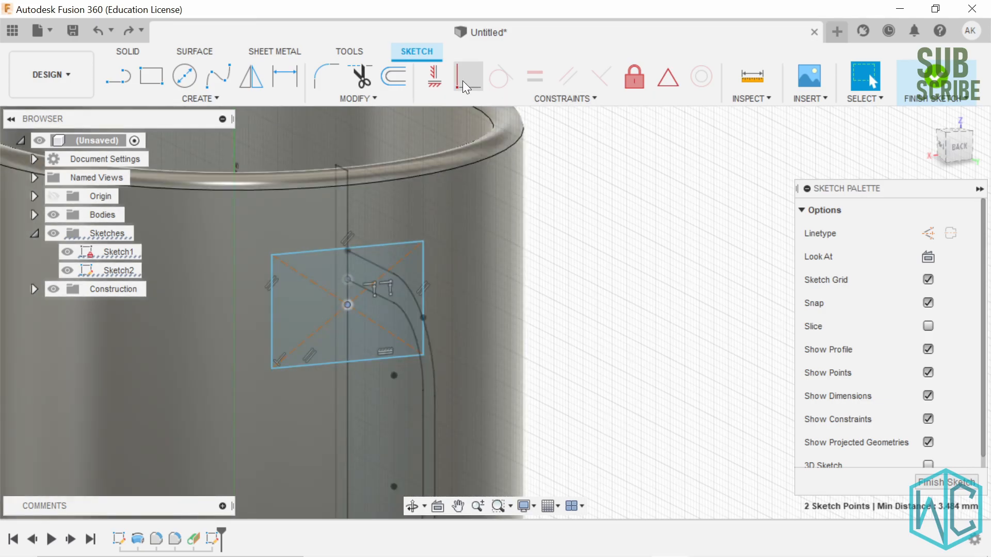
{"action": "left_click", "coordinate": [462, 81]}
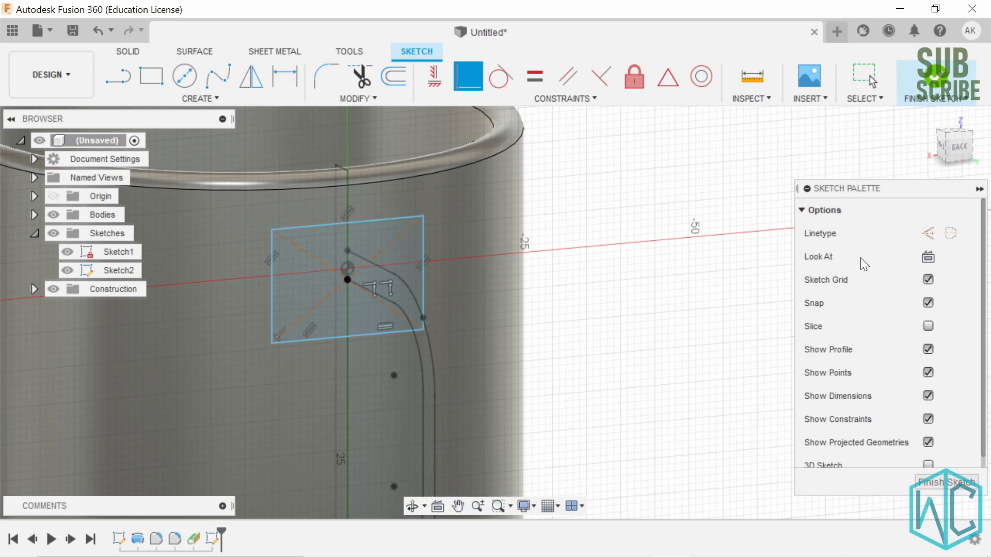
Dimension the rectangle as 10 mm wide and 8 mm high
{"action": "left_click", "coordinate": [927, 256]}
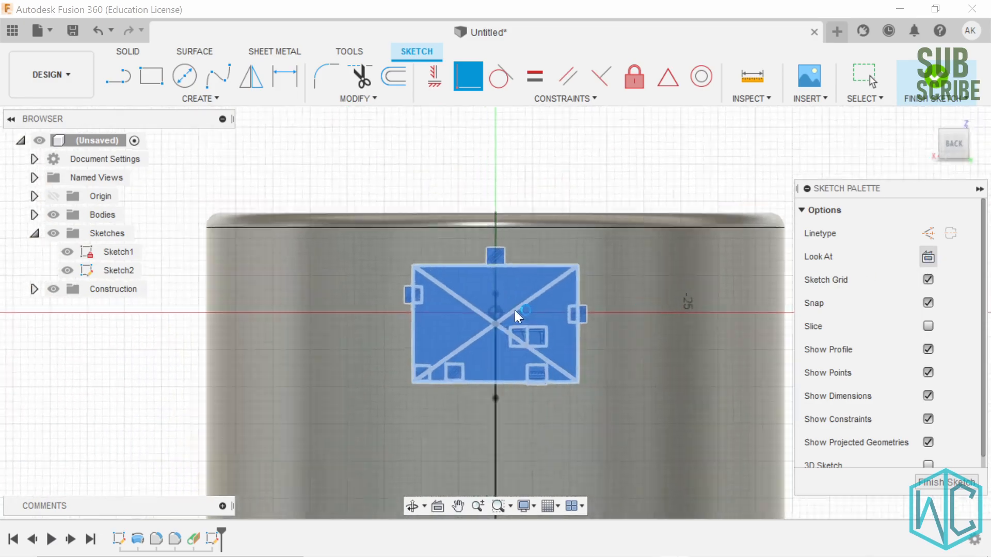
{"action": "left_click", "coordinate": [282, 85]}
{"action": "left_click", "coordinate": [441, 265]}
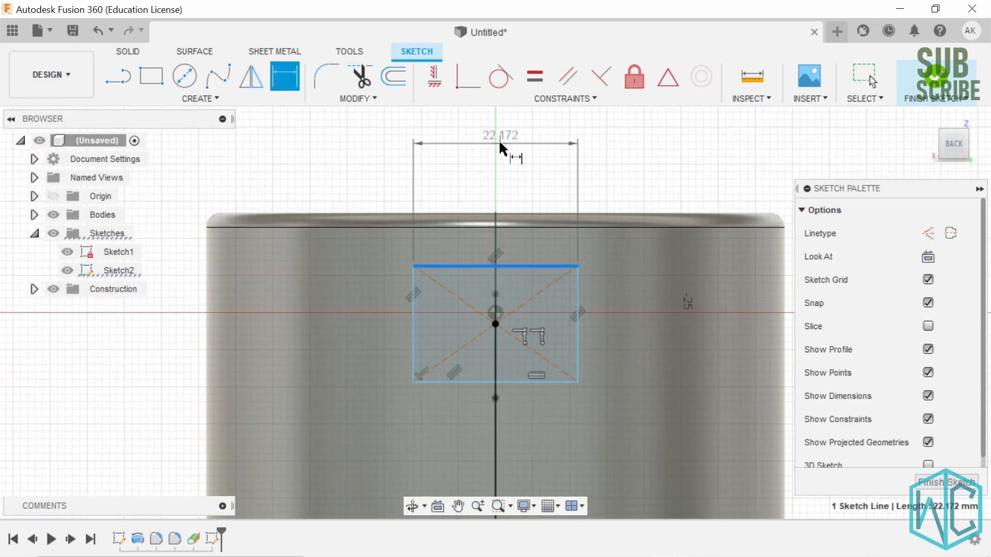
{"action": "left_click", "coordinate": [511, 145]}
{"action": "type", "text": "10"}
{"action": "key", "text": "Return"}
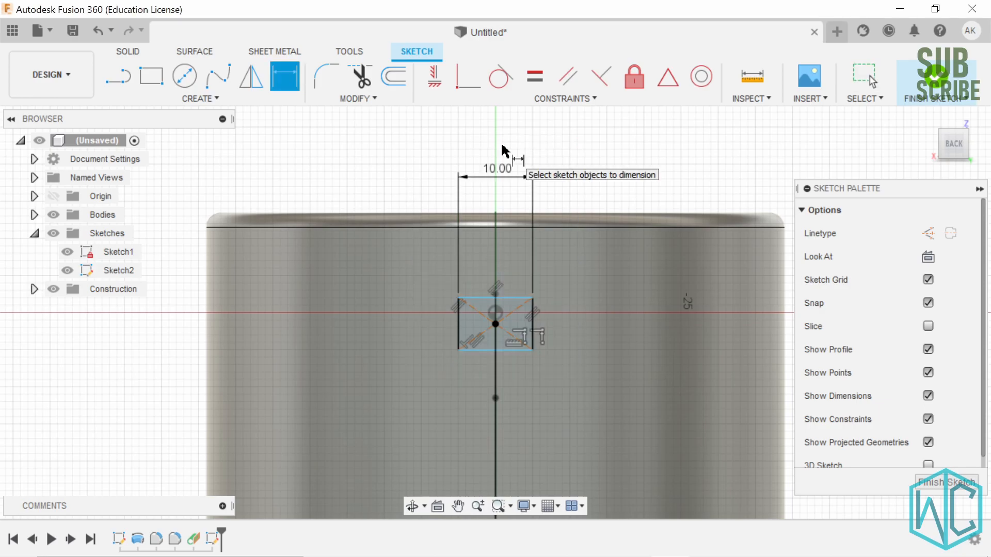
{"action": "left_click", "coordinate": [532, 325]}
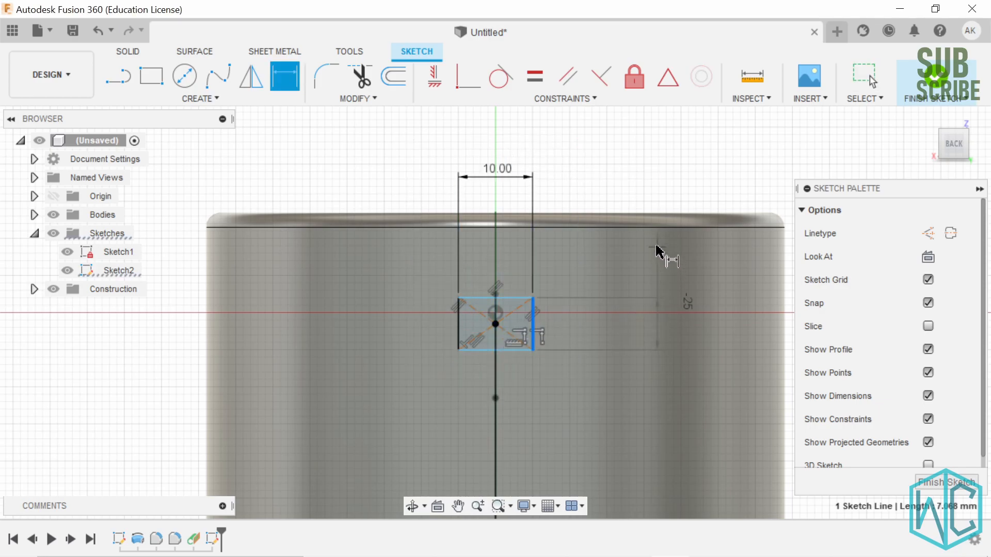
{"action": "left_click", "coordinate": [648, 261]}
{"action": "type", "text": "8"}
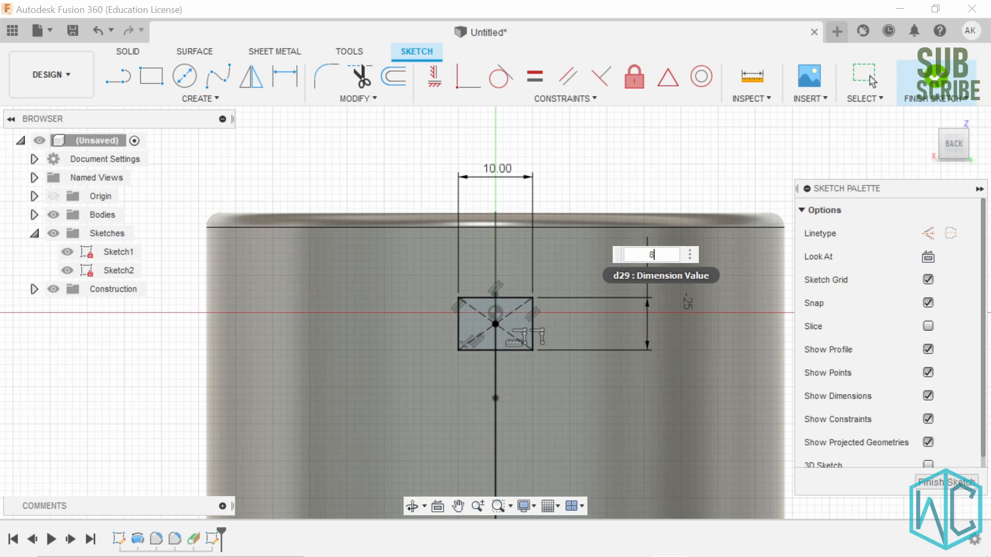
{"action": "key", "text": "Return"}
Fillet all four corners of the rectangle with a 3.5 mm radius
{"action": "left_click", "coordinate": [326, 78]}
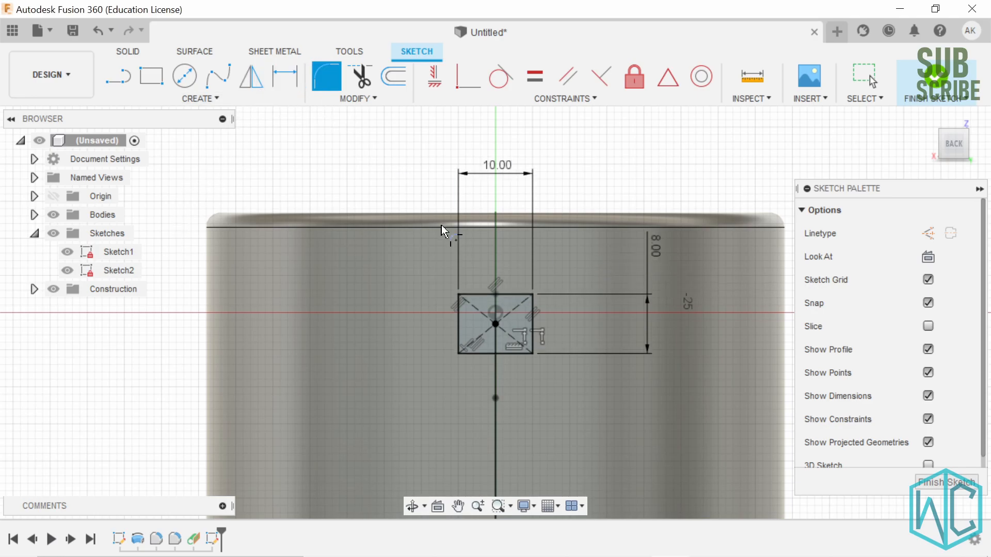
{"action": "scroll", "coordinate": [533, 299], "scroll_direction": "up", "scroll_amount": 4}
{"action": "left_click", "coordinate": [532, 307]}
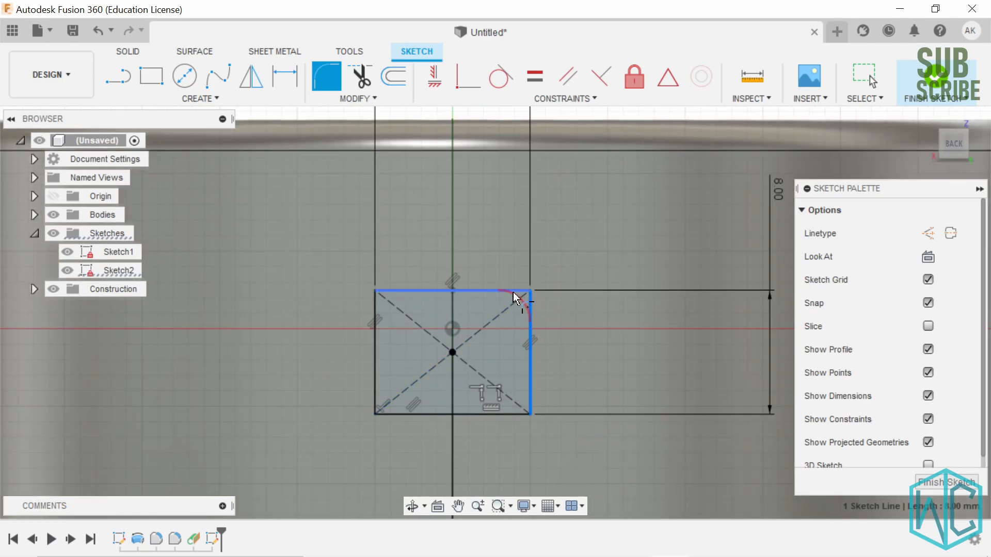
{"action": "left_click", "coordinate": [514, 293]}
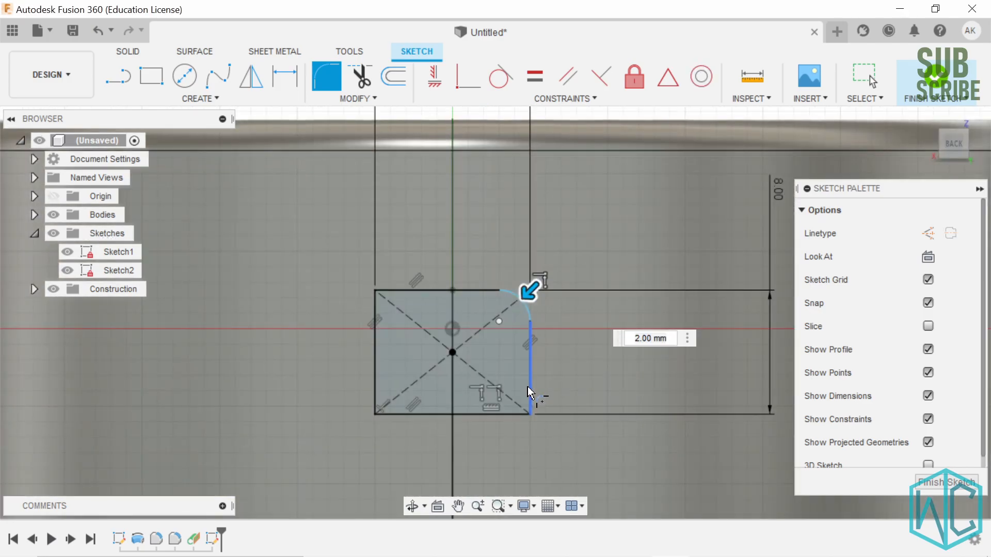
{"action": "left_click", "coordinate": [529, 387]}
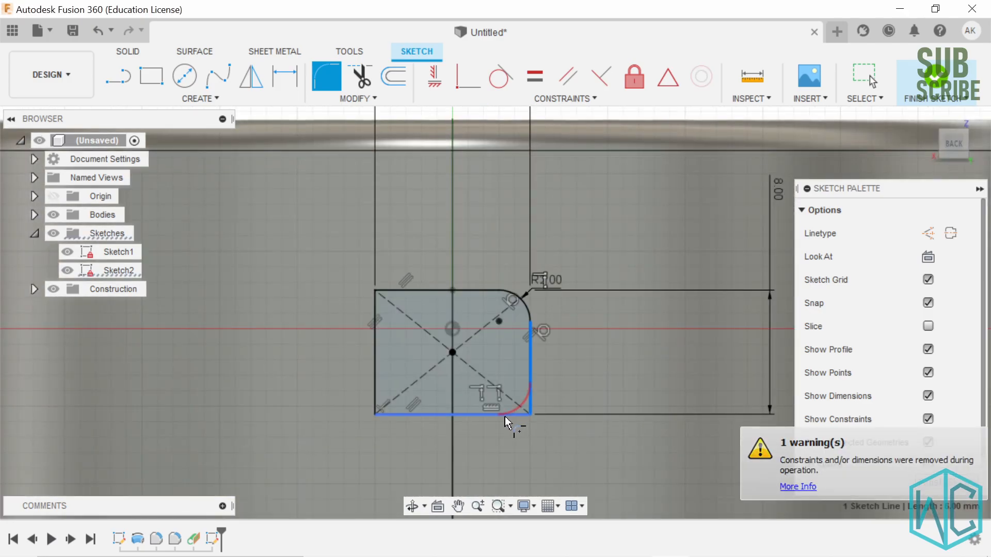
{"action": "left_click", "coordinate": [504, 416]}
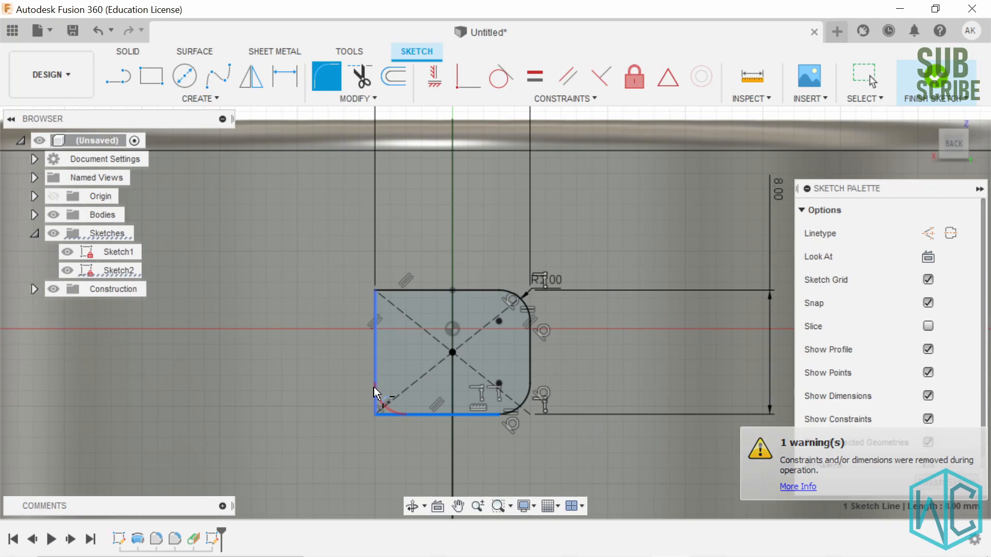
{"action": "left_click", "coordinate": [374, 390]}
{"action": "left_click", "coordinate": [376, 314]}
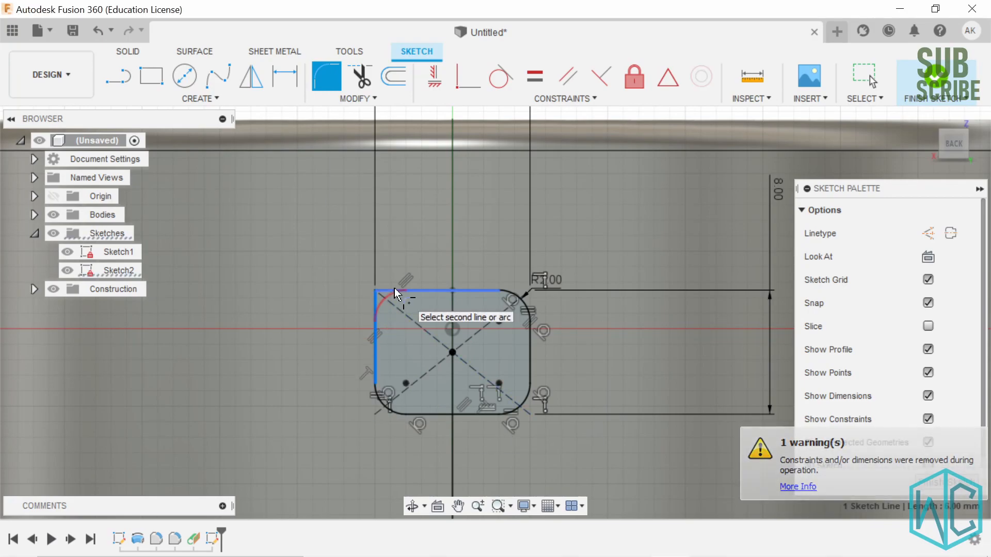
{"action": "left_click", "coordinate": [398, 291]}
{"action": "type", "text": "3.5"}
{"action": "key", "text": "Return"}
{"action": "scroll", "coordinate": [705, 372], "scroll_direction": "down", "scroll_amount": 3}
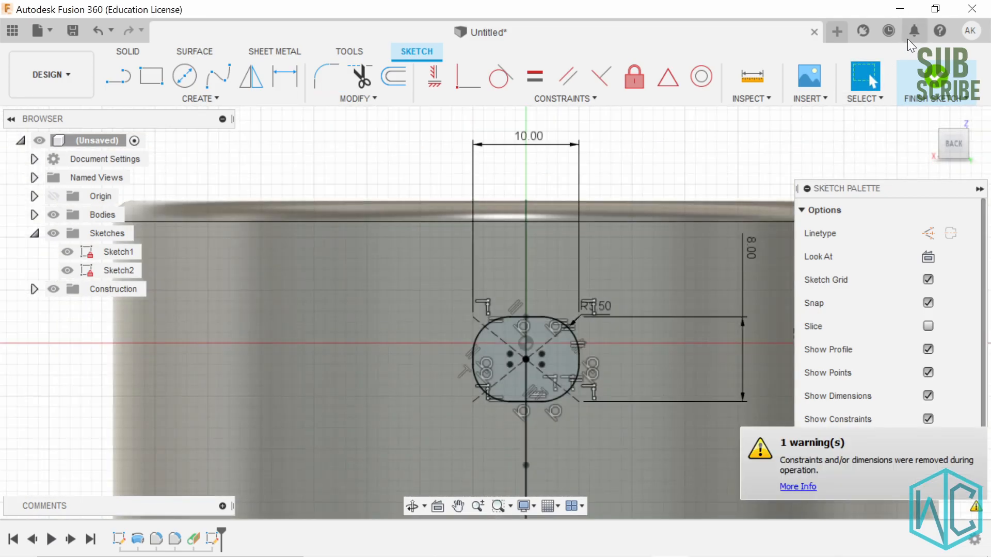
Finish the sketch of the handle's rounded rectangular section
{"action": "left_click", "coordinate": [934, 77]}
{"action": "scroll", "coordinate": [665, 305], "scroll_direction": "down", "scroll_amount": 2}
{"action": "scroll", "coordinate": [672, 311], "scroll_direction": "down", "scroll_amount": 2}
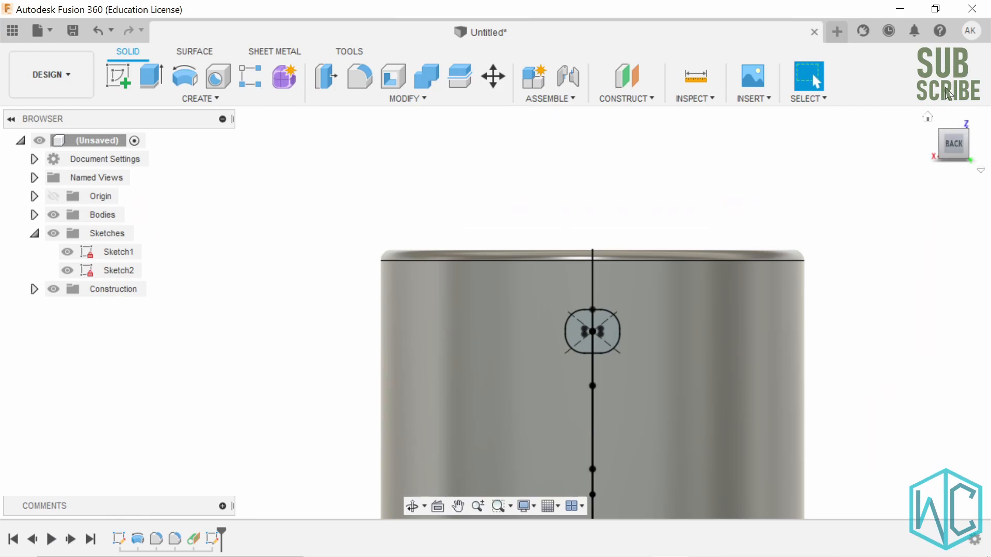
Start a Single Path sweep with the rounded rectangle as profile and the handle's inner line chain as path
{"action": "mouse_move", "coordinate": [667, 254]}
{"action": "middle_mouse_down", "text": "shift"}
{"action": "mouse_move", "coordinate": [677, 275]}
{"action": "mouse_move", "coordinate": [732, 286]}
{"action": "mouse_move", "coordinate": [711, 274]}
{"action": "middle_mouse_up", "text": "shift"}
{"action": "left_click", "coordinate": [200, 98]}
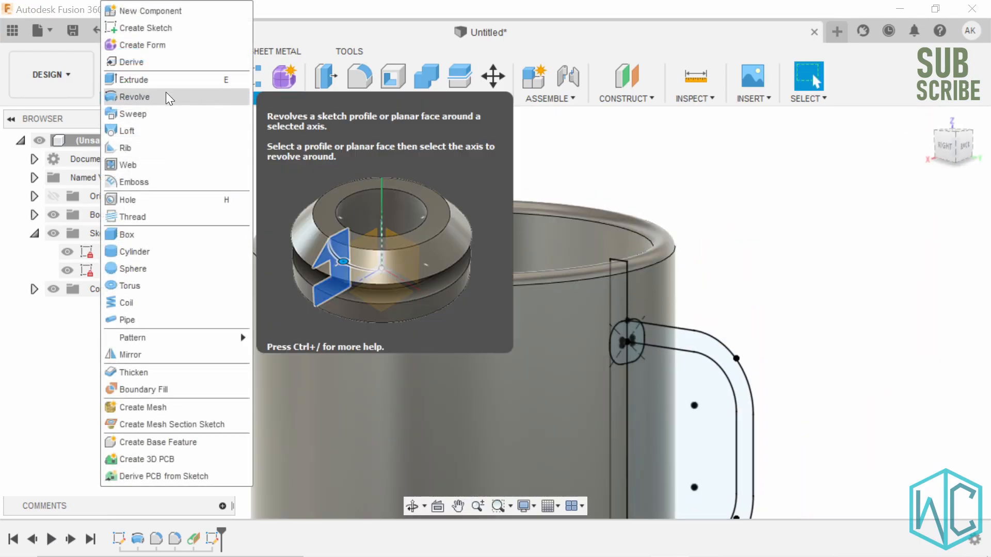
{"action": "left_click", "coordinate": [167, 114]}
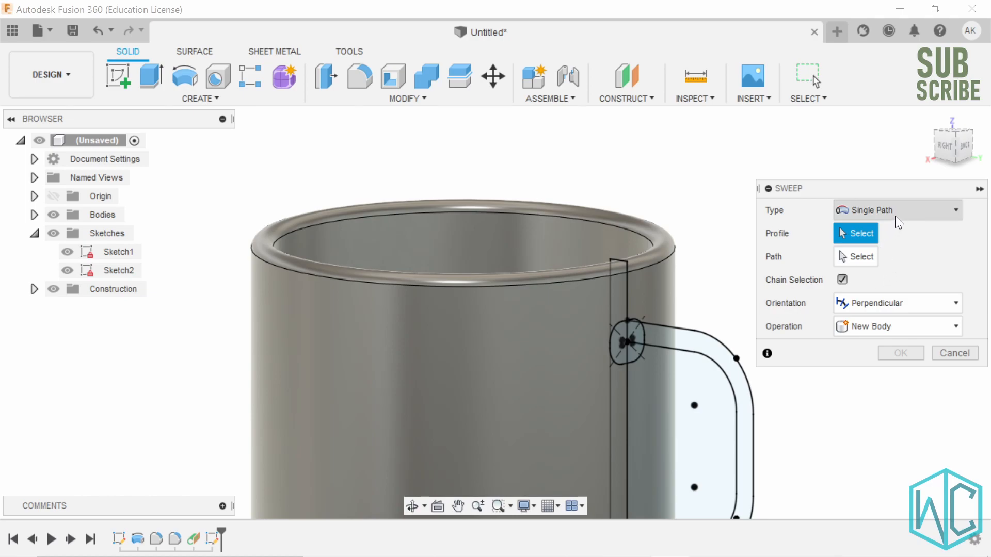
{"action": "left_click", "coordinate": [880, 211]}
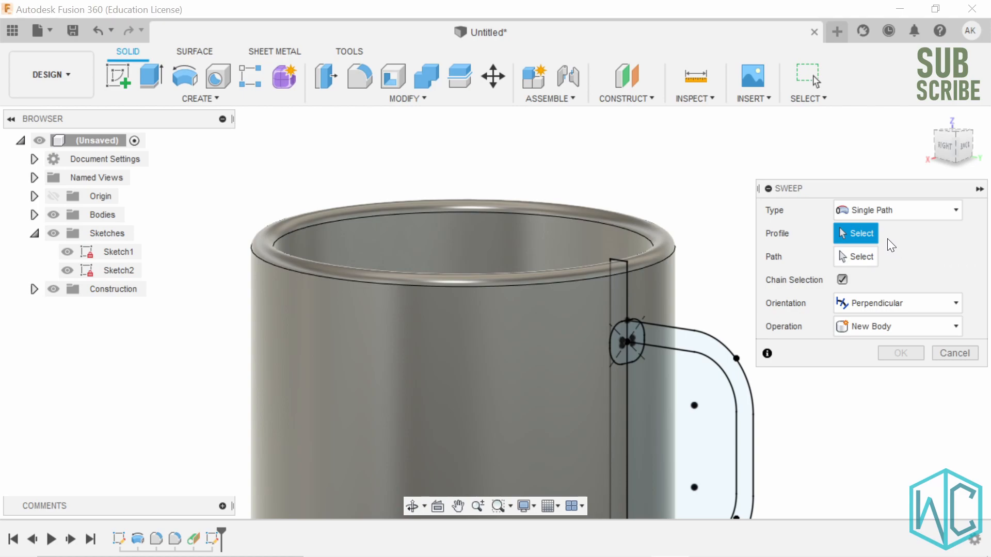
{"action": "left_click", "coordinate": [621, 328]}
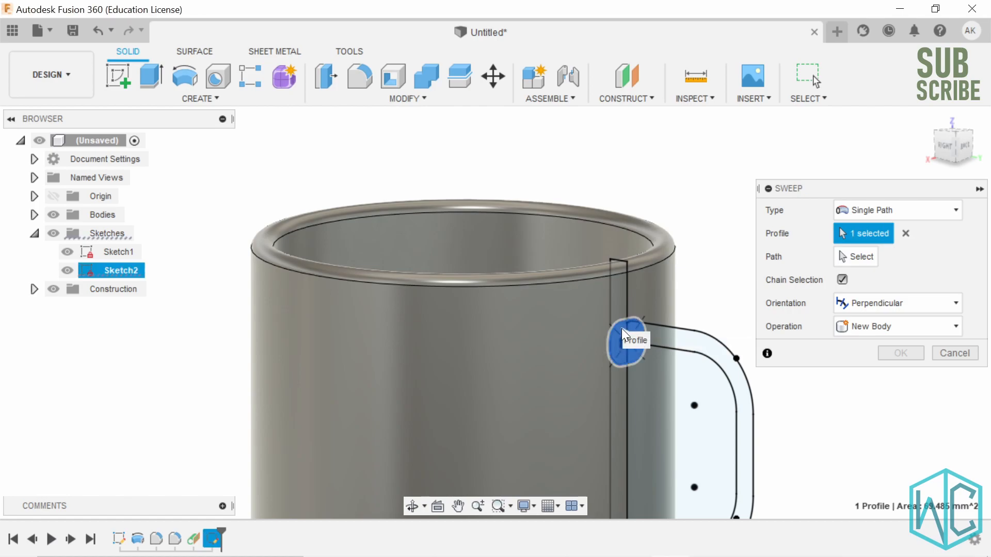
{"action": "left_click", "coordinate": [849, 256]}
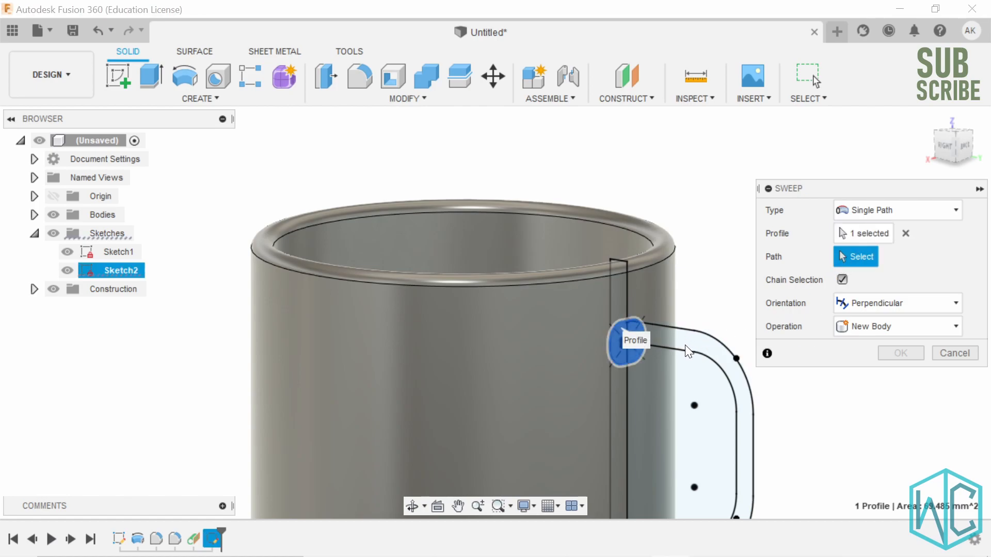
{"action": "left_click", "coordinate": [681, 347]}
Examine the sweep preview along the handle, especially where its lower end meets the mug wall
{"action": "scroll", "coordinate": [732, 440], "scroll_direction": "down", "scroll_amount": 2}
{"action": "scroll", "coordinate": [722, 456], "scroll_direction": "down", "scroll_amount": 3}
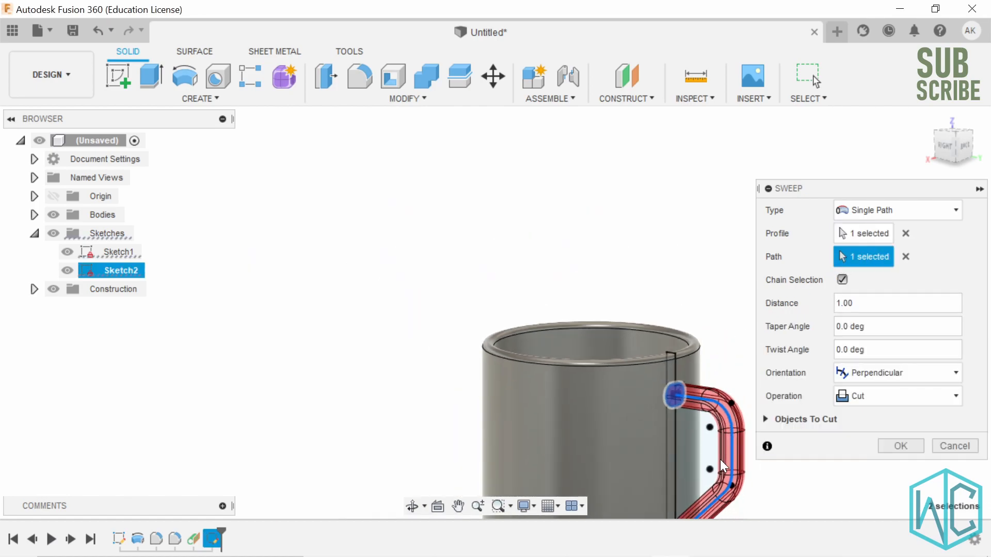
{"action": "scroll", "coordinate": [727, 485], "scroll_direction": "up", "scroll_amount": 3}
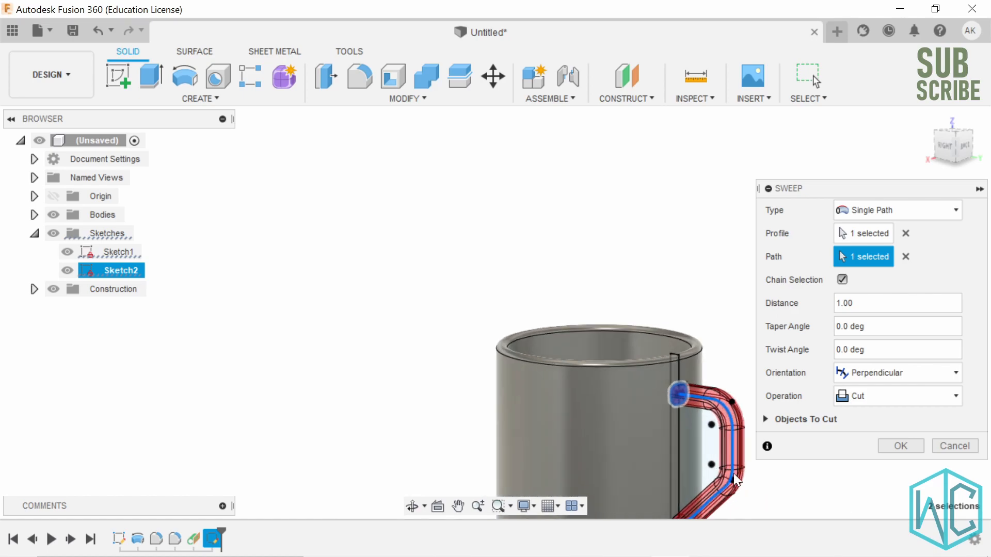
{"action": "middle_click_drag", "start_coordinate": [734, 472], "coordinate": [783, 471], "text": "shift"}
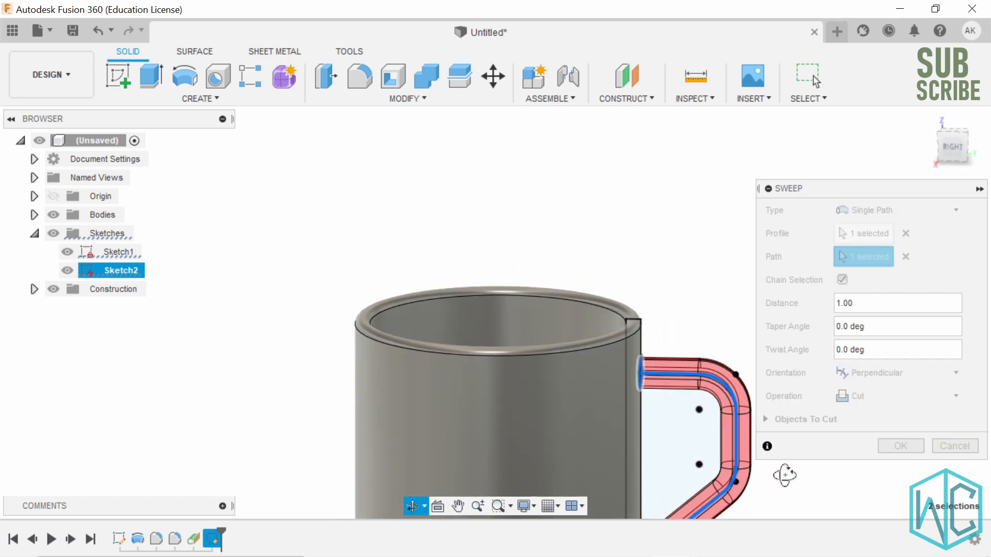
{"action": "scroll", "coordinate": [783, 471], "scroll_direction": "down", "scroll_amount": 1}
{"action": "scroll", "coordinate": [622, 313], "scroll_direction": "down", "scroll_amount": 4}
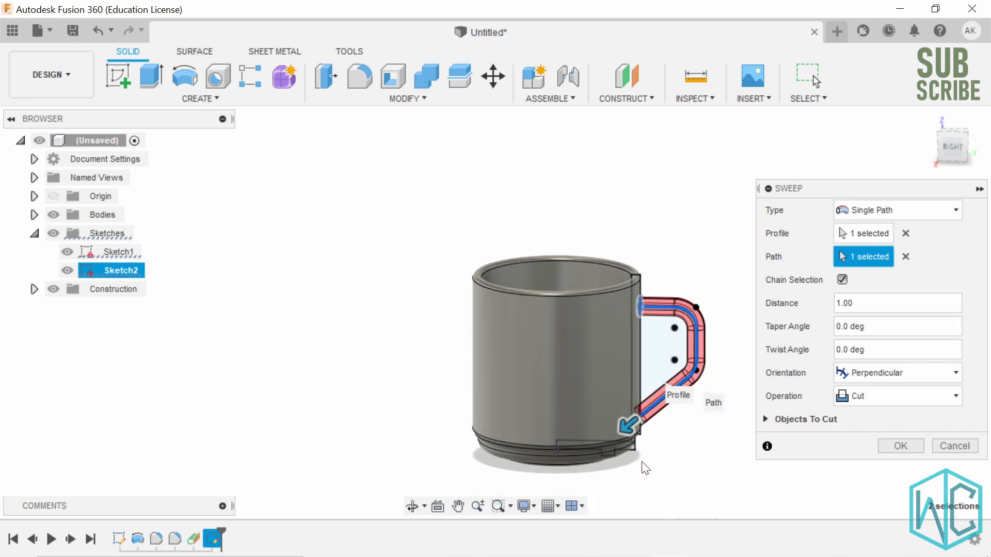
{"action": "scroll", "coordinate": [637, 428], "scroll_direction": "up", "scroll_amount": 5}
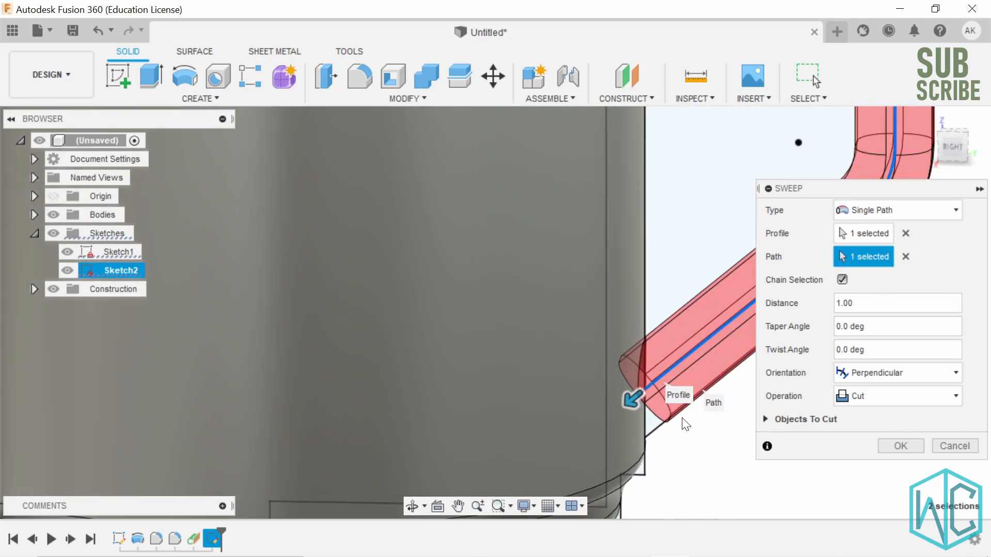
{"action": "mouse_move", "coordinate": [671, 409]}
{"action": "middle_mouse_down", "text": "shift"}
{"action": "mouse_move", "coordinate": [674, 394]}
{"action": "mouse_move", "coordinate": [665, 398]}
{"action": "middle_mouse_up", "text": "shift"}
{"action": "scroll", "coordinate": [649, 392], "scroll_direction": "up", "scroll_amount": 2}
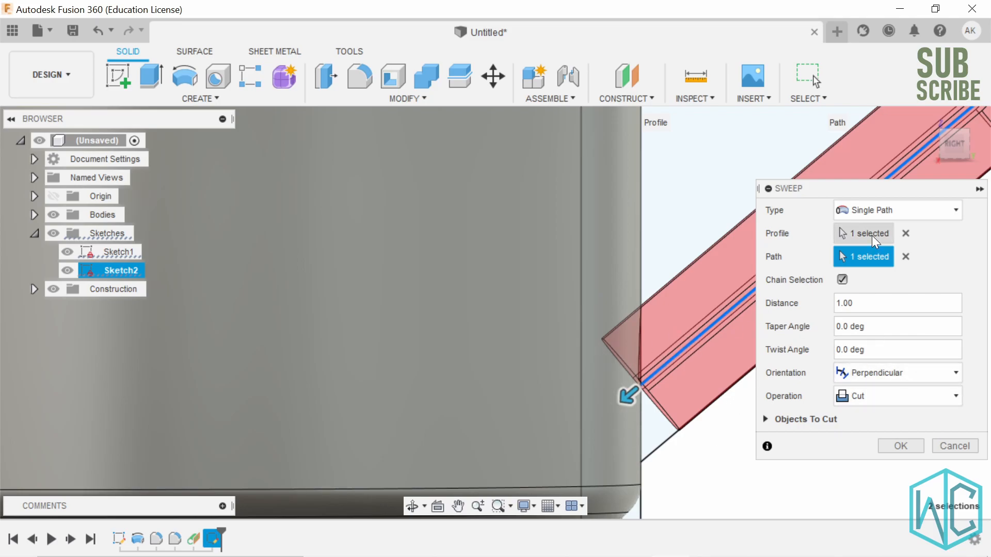
Change the sweep type to Path + Guide Rail and use the handle's outer line as the guide rail
{"action": "left_click", "coordinate": [894, 209]}
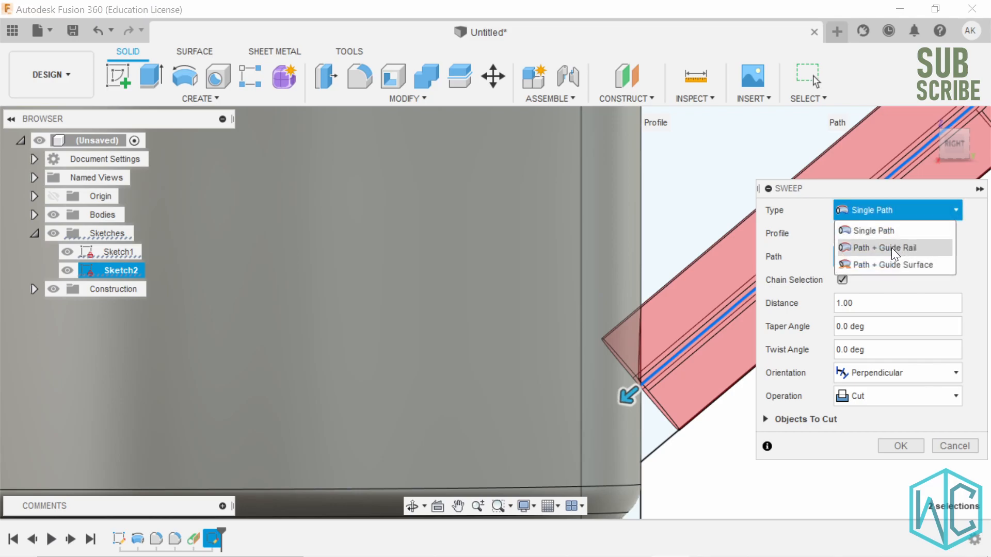
{"action": "left_click", "coordinate": [854, 248]}
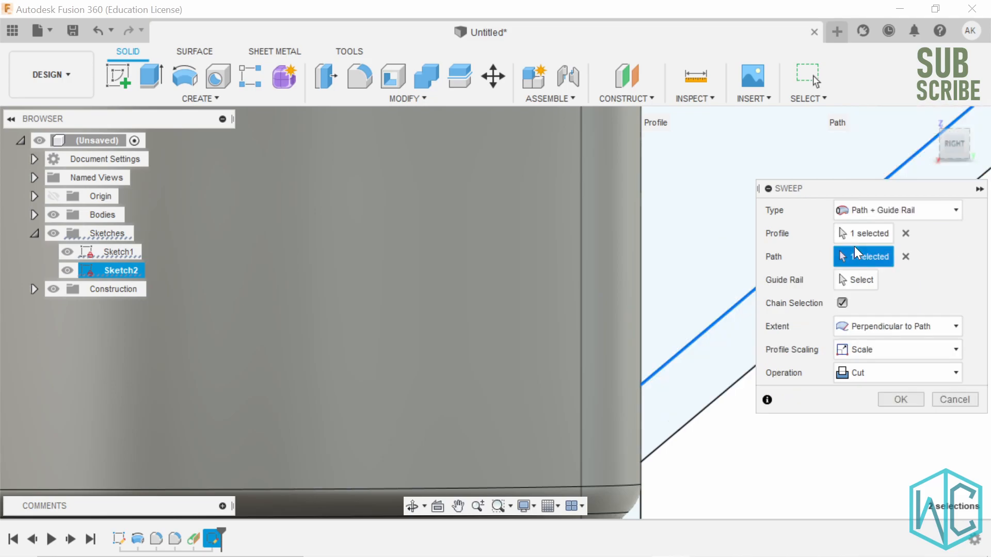
{"action": "left_click", "coordinate": [861, 279]}
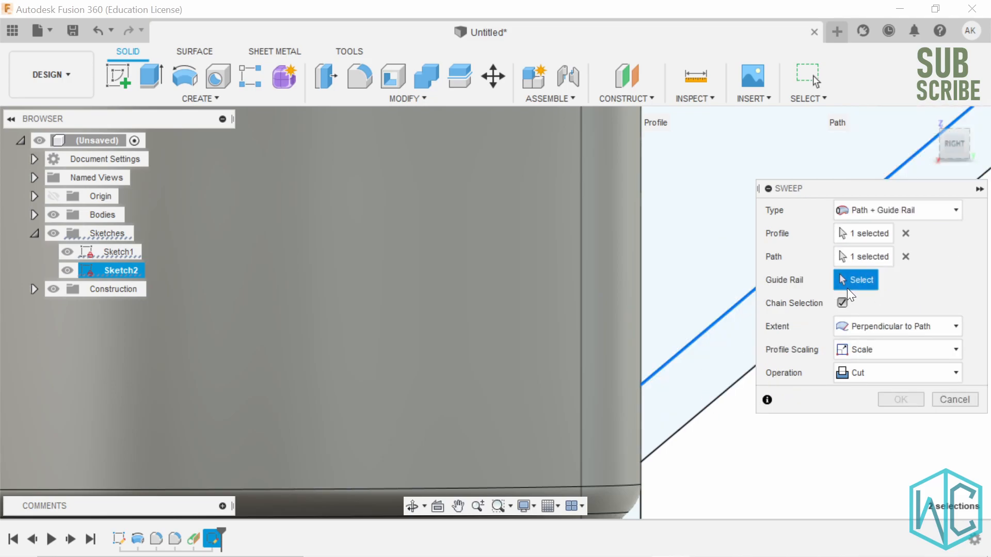
{"action": "left_click", "coordinate": [714, 399]}
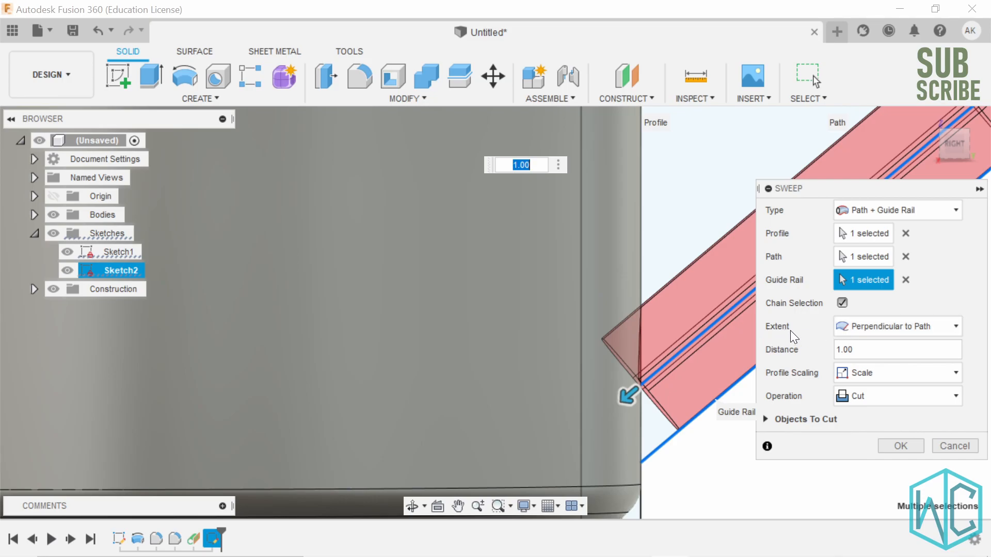
Set the sweep's extent to Full Extents and open its operation choices
{"action": "left_click", "coordinate": [857, 329]}
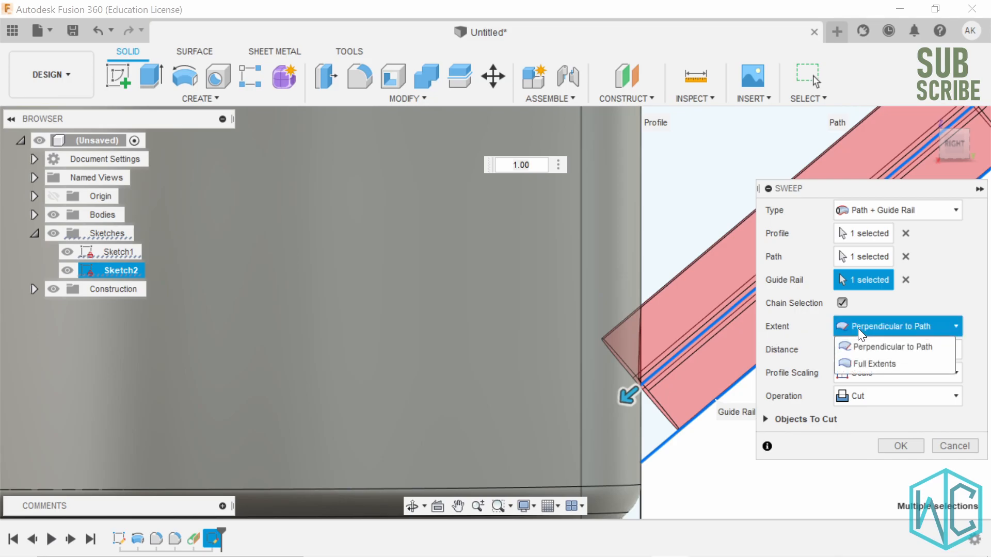
{"action": "left_click", "coordinate": [857, 364]}
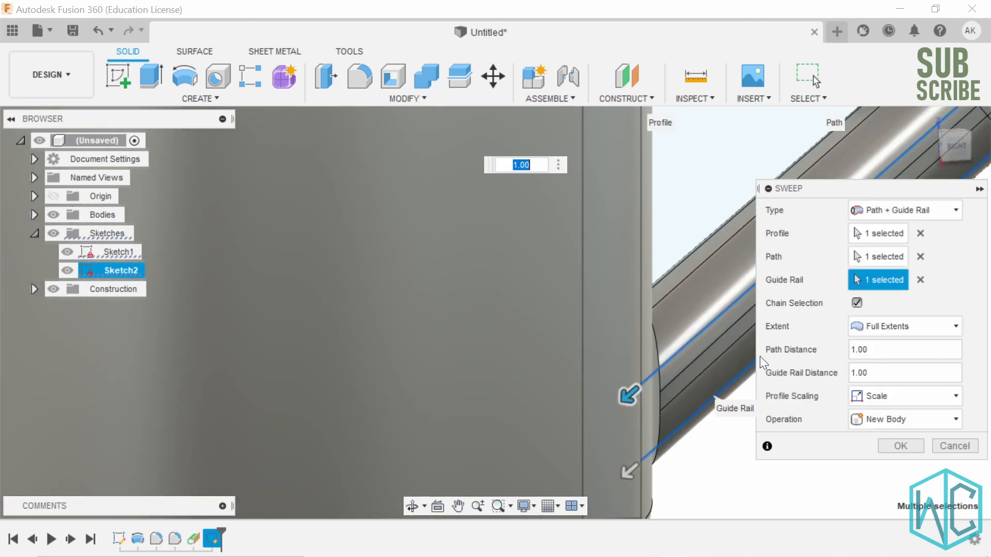
{"action": "left_click", "coordinate": [871, 419]}
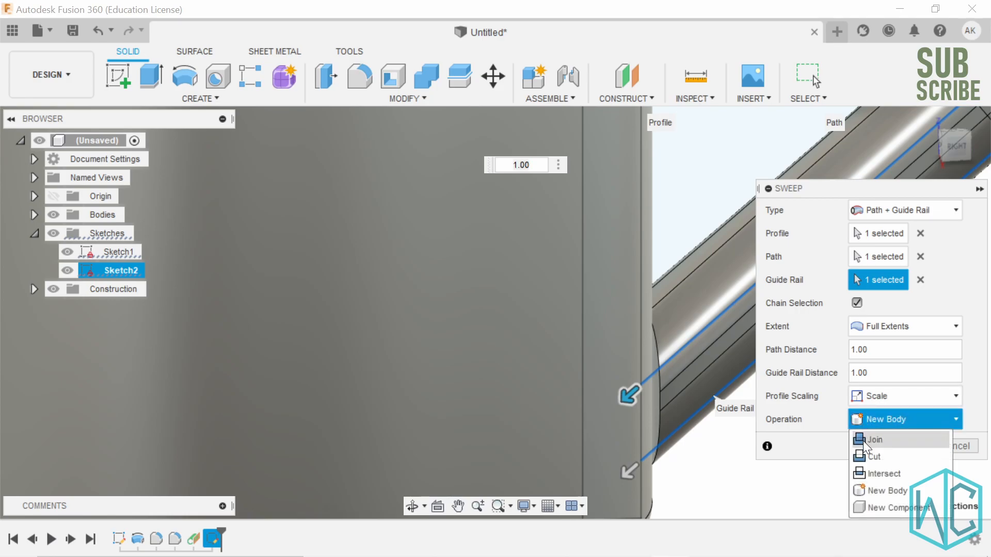